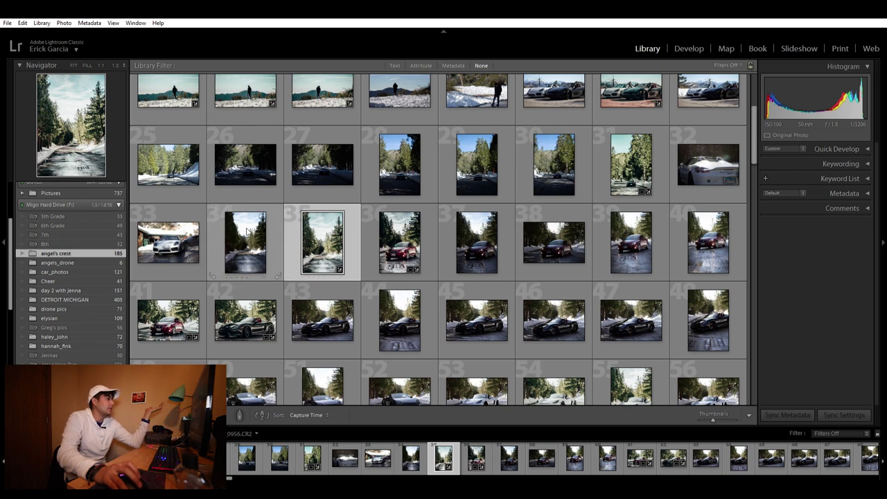
- Open the unedited snowy road photo for developing and add evenly spaced shadow, midtone and highlight points to its RGB tone curve
{"action": "left_click", "coordinate": [246, 243]}
{"action": "left_click", "coordinate": [688, 48]}
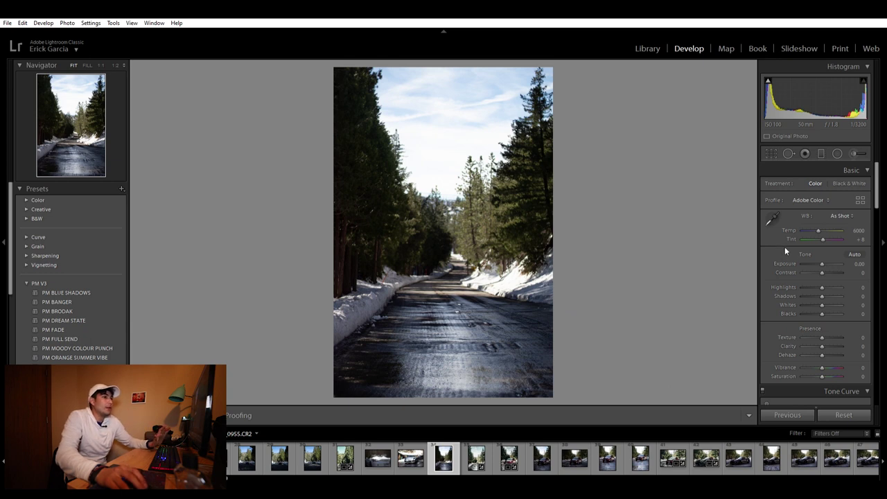
{"action": "scroll", "coordinate": [784, 248], "scroll_direction": "down", "scroll_amount": 2}
{"action": "scroll", "coordinate": [784, 247], "scroll_direction": "down", "scroll_amount": 4}
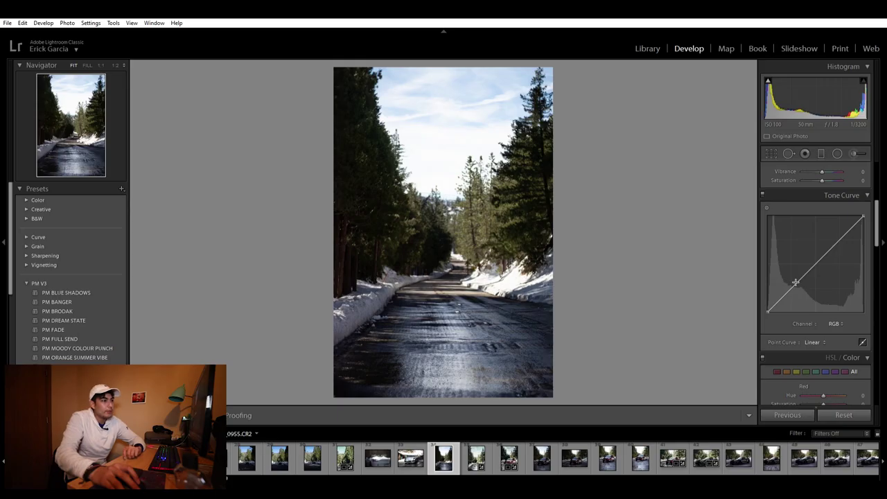
{"action": "left_click", "coordinate": [791, 284]}
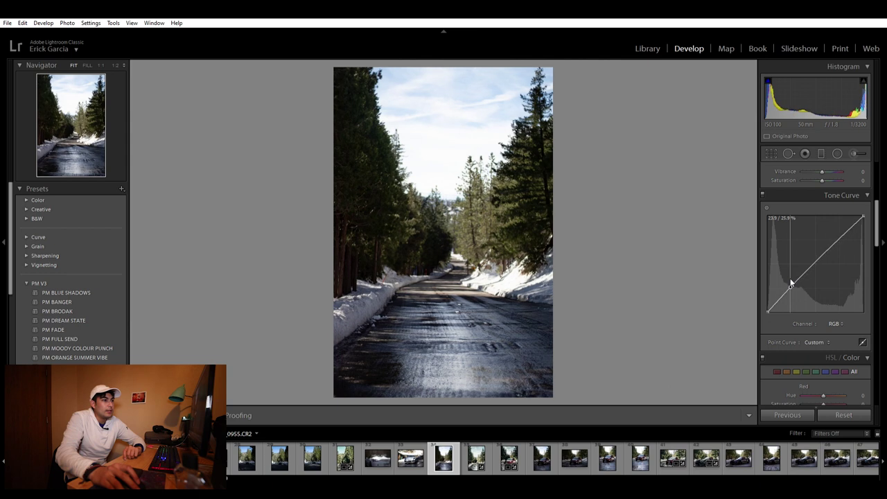
{"action": "left_click", "coordinate": [816, 259]}
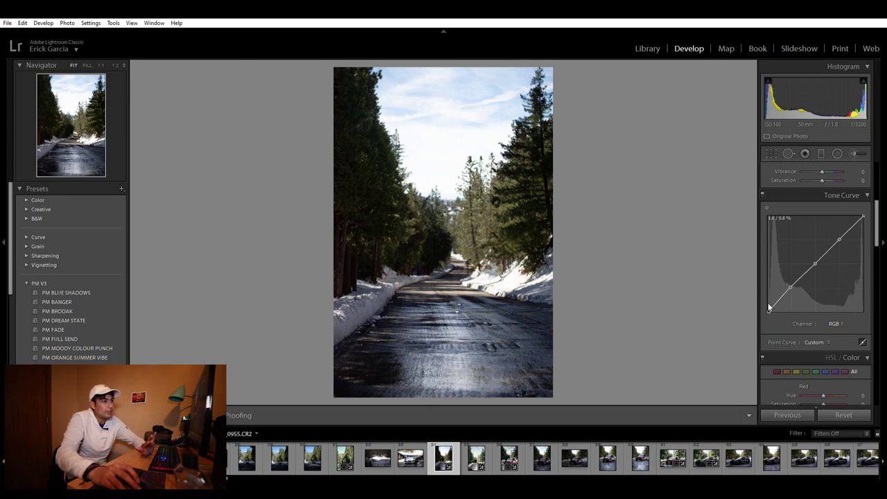
- Shape the RGB tone curve into a faded S-curve with a slightly raised black point, lower shadows and lifted midtones and highlights
{"action": "left_click_drag", "start_coordinate": [763, 299], "coordinate": [759, 293]}
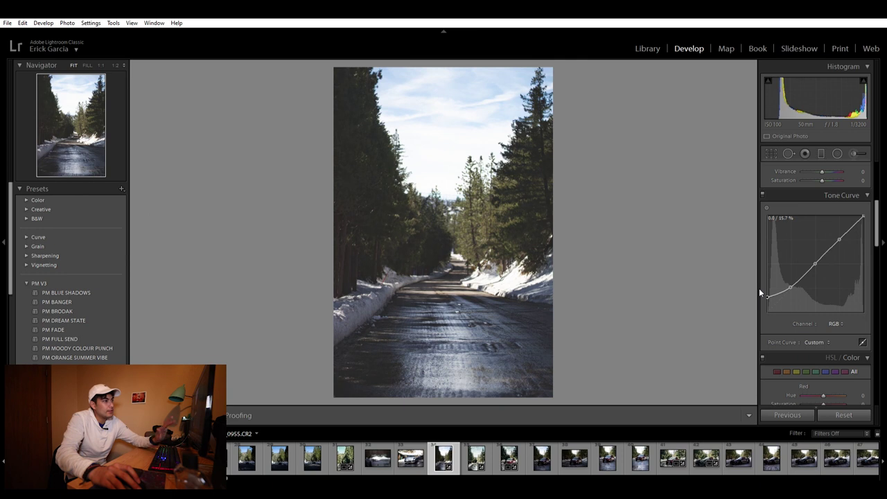
{"action": "left_click_drag", "start_coordinate": [760, 293], "coordinate": [755, 302]}
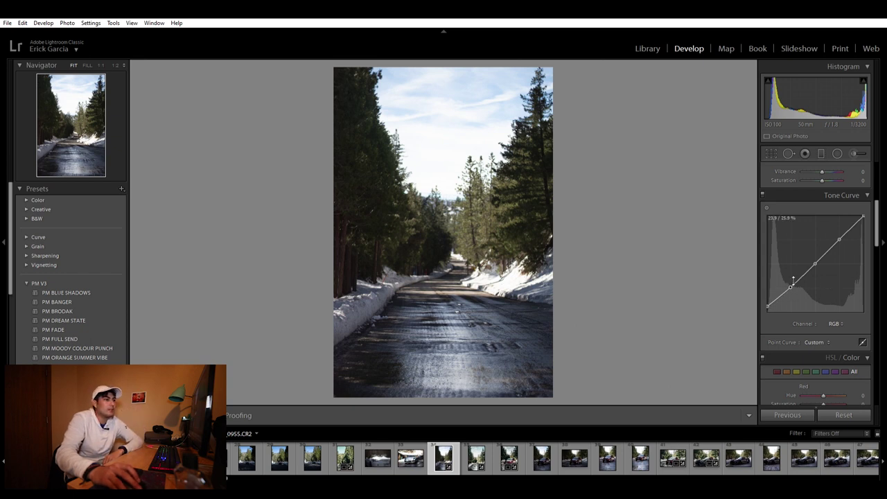
{"action": "left_click_drag", "start_coordinate": [791, 280], "coordinate": [792, 280]}
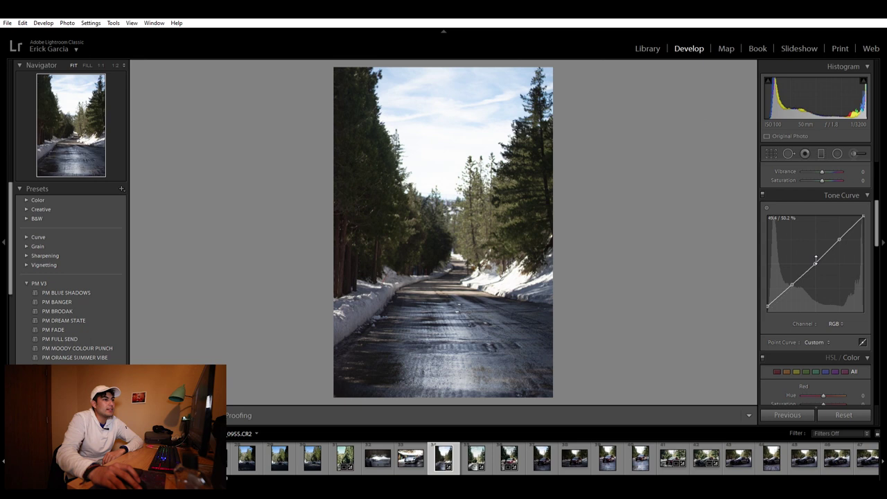
{"action": "left_click_drag", "start_coordinate": [813, 254], "coordinate": [813, 255]}
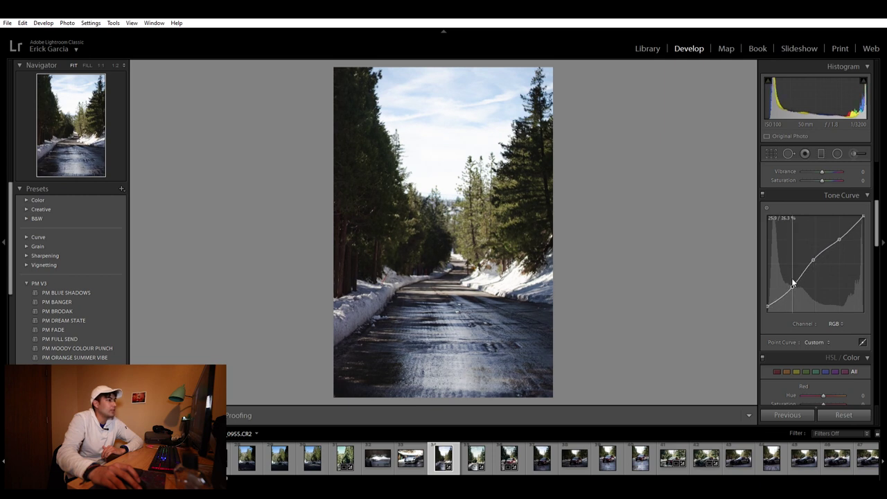
{"action": "left_click_drag", "start_coordinate": [791, 278], "coordinate": [791, 276]}
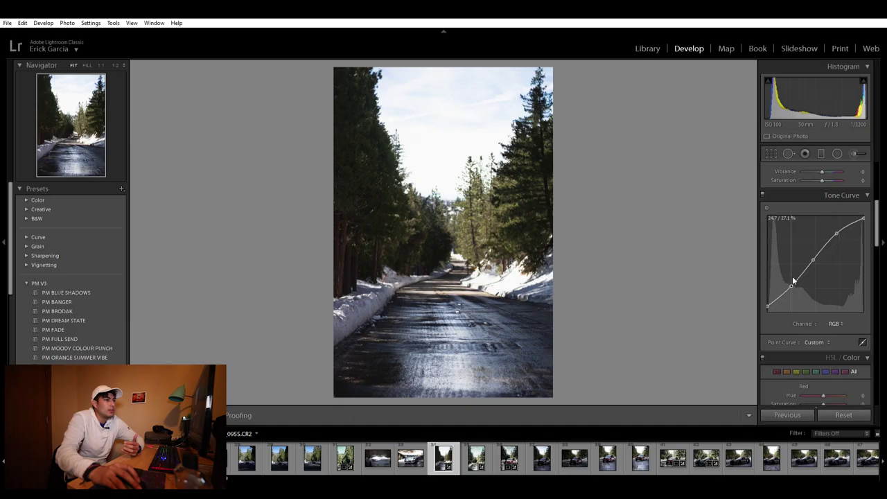
{"action": "left_click_drag", "start_coordinate": [791, 276], "coordinate": [786, 286]}
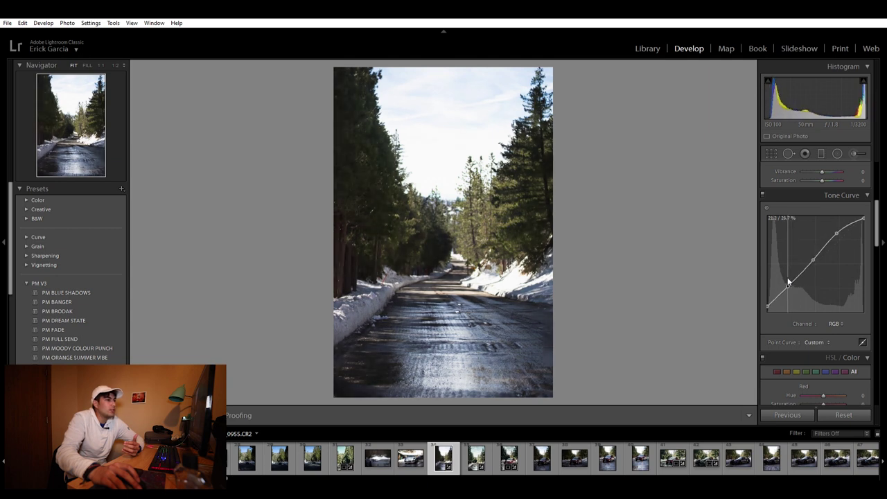
{"action": "left_click_drag", "start_coordinate": [818, 255], "coordinate": [787, 280]}
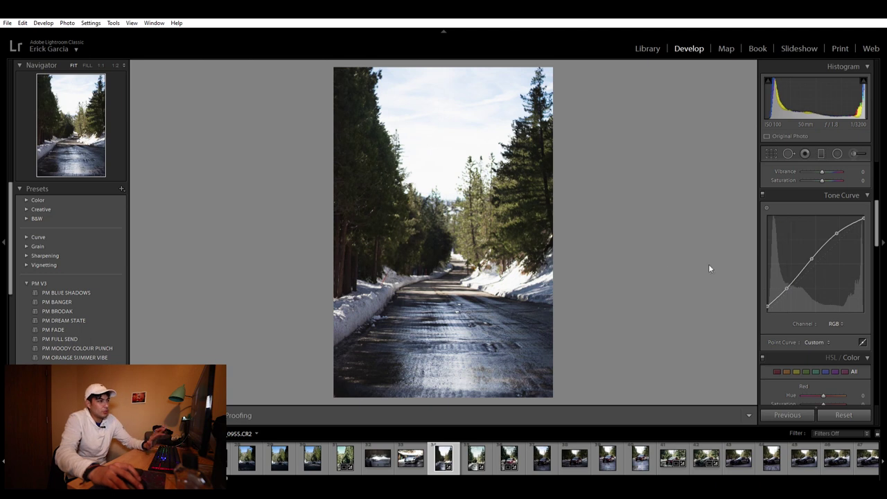
- Compare the photo before and after the RGB tone curve adjustment
{"action": "key", "text": "backslash"}
{"action": "key", "text": "backslash"}
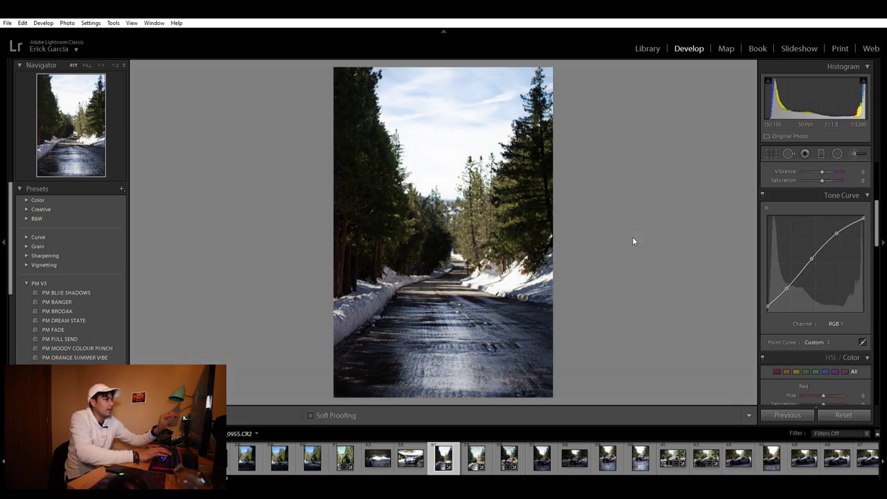
{"action": "key", "text": "backslash"}
{"action": "key", "text": "backslash"}
{"action": "key", "text": "backslash"}
{"action": "key", "text": "backslash"}
{"action": "key", "text": "backslash"}
{"action": "key", "text": "backslash"}
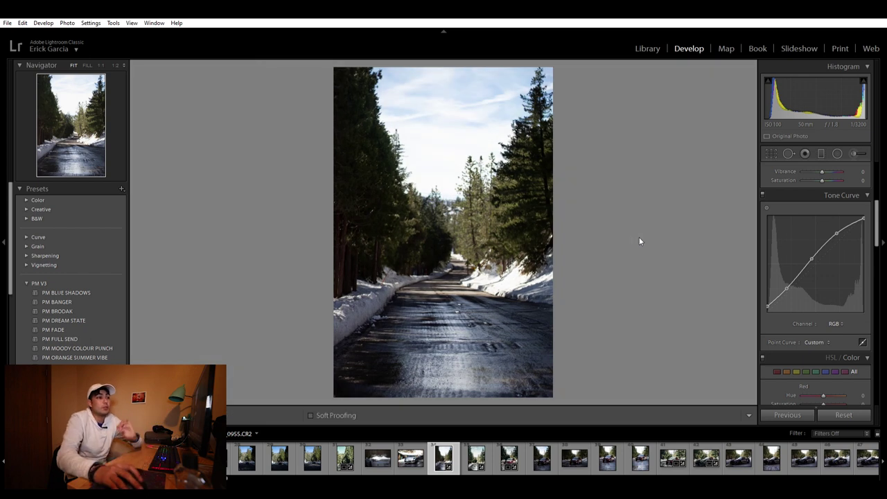
- Shape the red channel curve with a raised black point, lowered shadows, lifted midtones and a highlight point at about 75.3 / 81.6%
{"action": "left_click", "coordinate": [821, 333]}
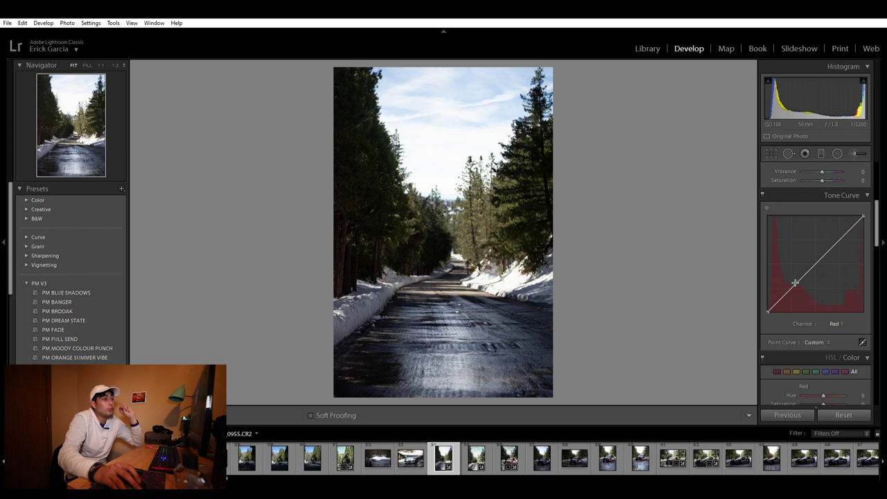
{"action": "left_click_drag", "start_coordinate": [795, 282], "coordinate": [871, 306]}
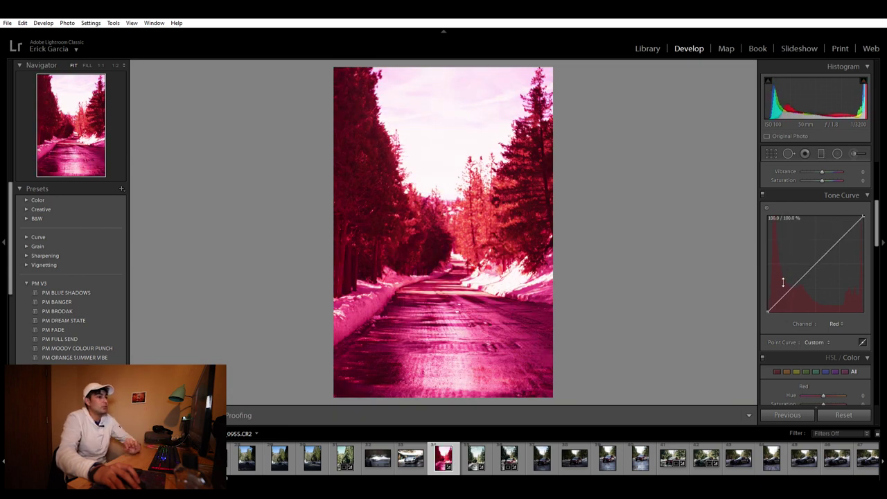
{"action": "left_click", "coordinate": [833, 324]}
{"action": "left_click", "coordinate": [833, 324]}
{"action": "left_click", "coordinate": [820, 338]}
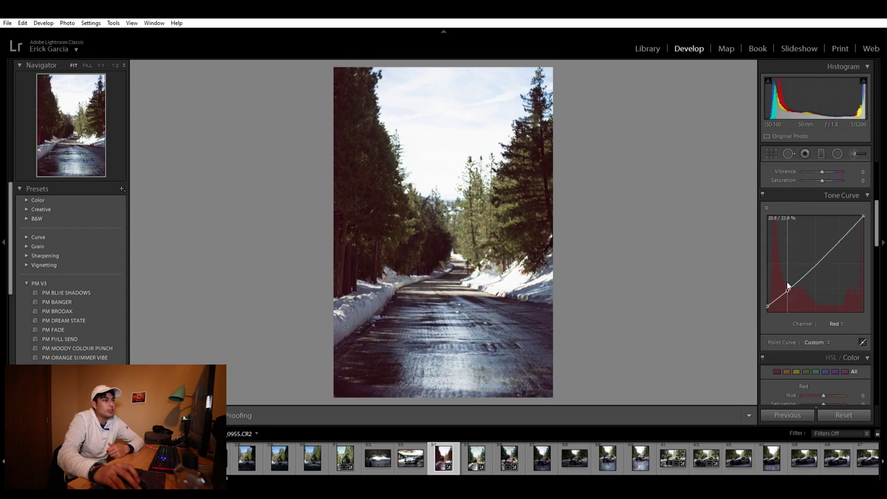
{"action": "left_click_drag", "start_coordinate": [815, 255], "coordinate": [814, 252]}
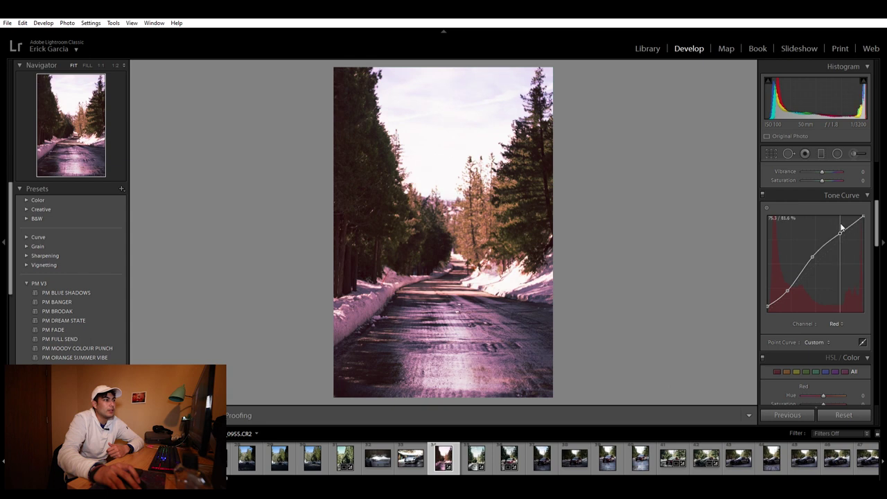
- Raise the green channel curve's black point slightly and add a shadow point about a quarter of the way along
{"action": "left_click", "coordinate": [834, 323]}
{"action": "left_click", "coordinate": [832, 314]}
{"action": "left_click", "coordinate": [835, 323]}
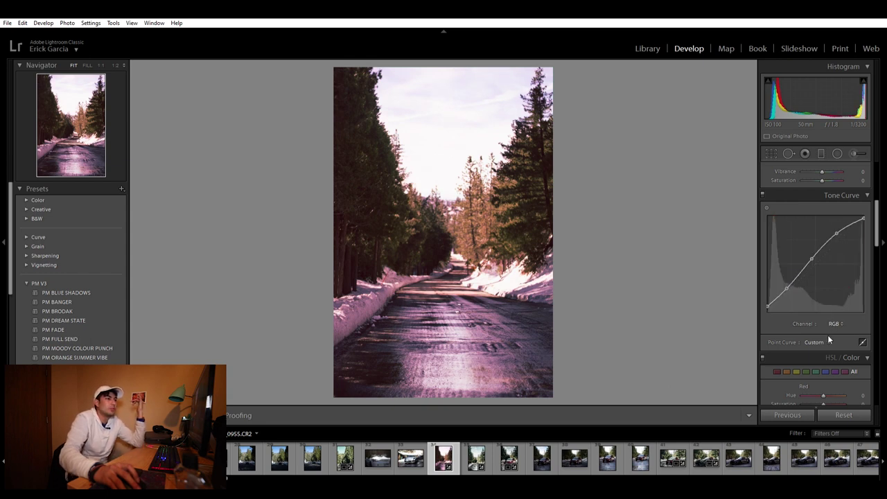
{"action": "left_click", "coordinate": [827, 335]}
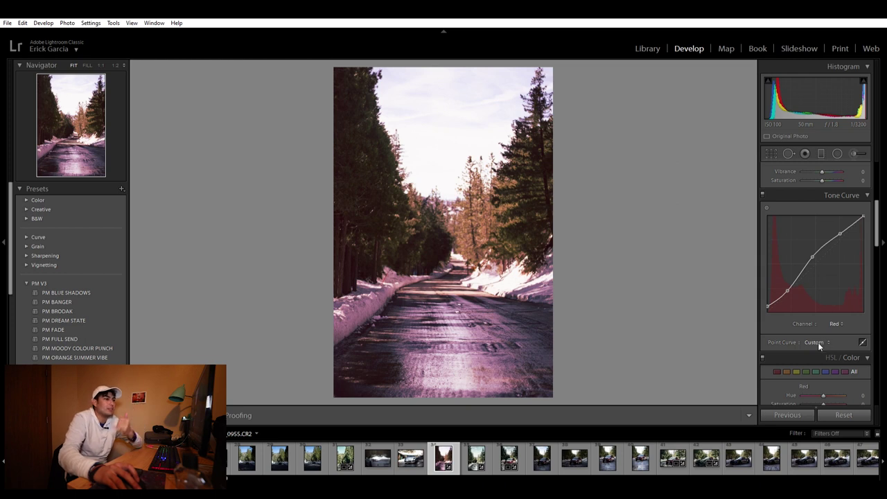
{"action": "left_click", "coordinate": [833, 324]}
{"action": "left_click", "coordinate": [831, 335]}
{"action": "left_click_drag", "start_coordinate": [767, 306], "coordinate": [765, 302]}
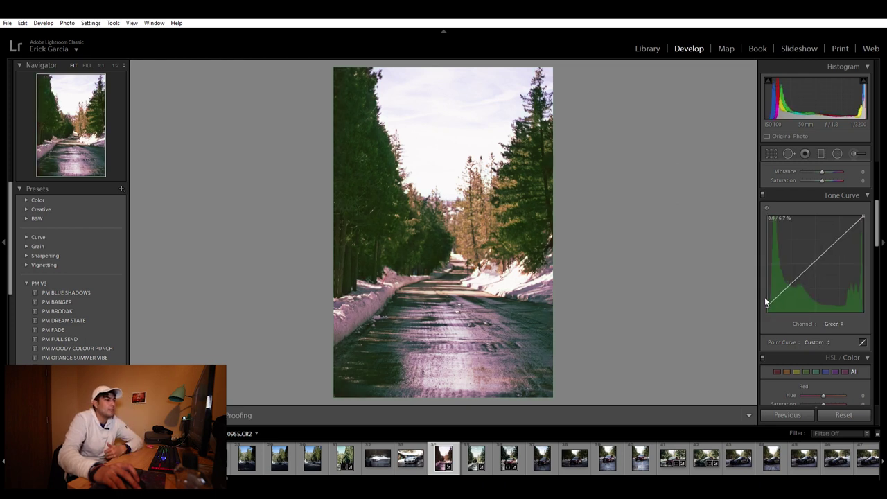
{"action": "left_click_drag", "start_coordinate": [796, 277], "coordinate": [789, 278]}
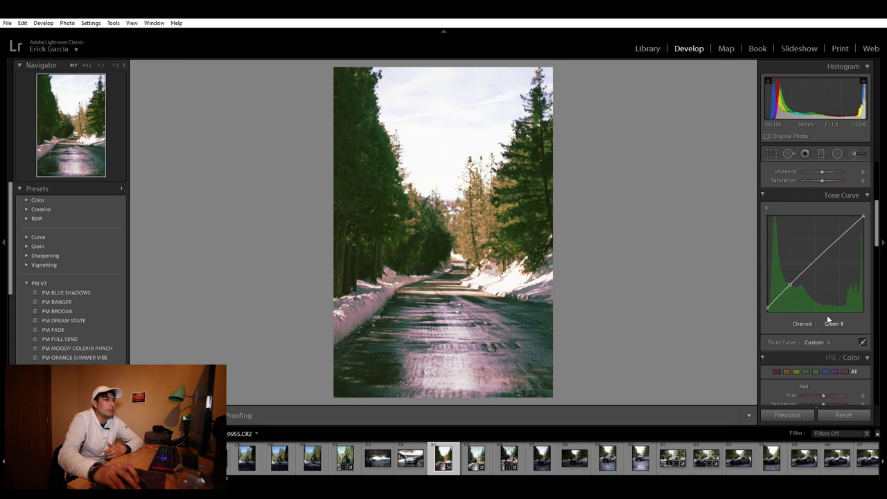
- Check the red curve for reference and lift the green curve's midtone point to about 60%
{"action": "left_click", "coordinate": [831, 323]}
{"action": "left_click", "coordinate": [824, 313]}
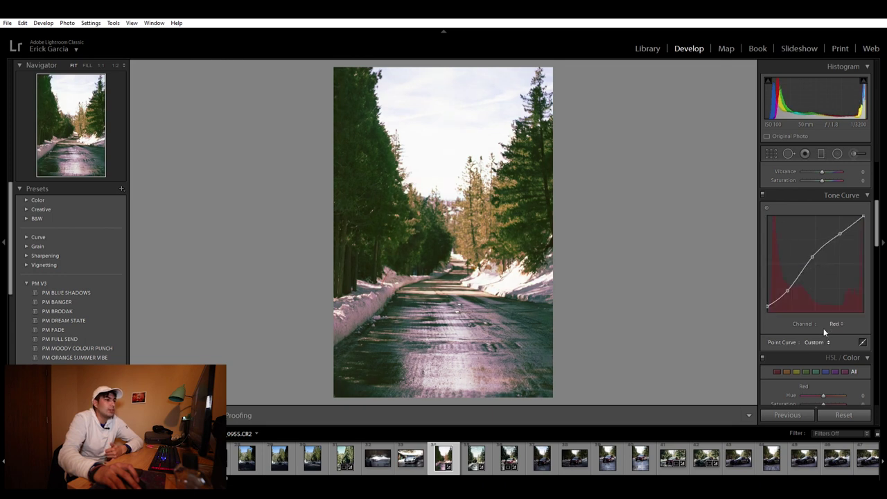
{"action": "left_click", "coordinate": [831, 324]}
{"action": "left_click", "coordinate": [829, 334]}
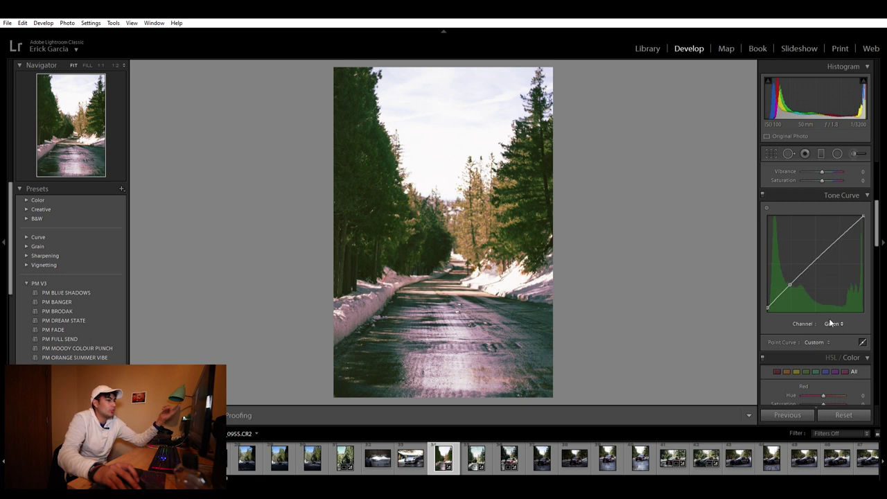
{"action": "left_click", "coordinate": [829, 324]}
{"action": "left_click", "coordinate": [825, 313]}
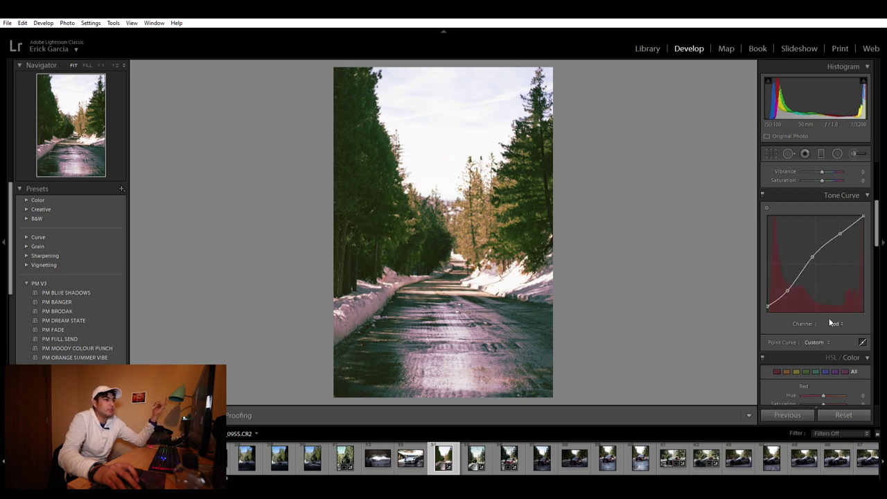
{"action": "left_click", "coordinate": [831, 324]}
{"action": "left_click", "coordinate": [829, 334]}
{"action": "left_click_drag", "start_coordinate": [818, 254], "coordinate": [815, 248]}
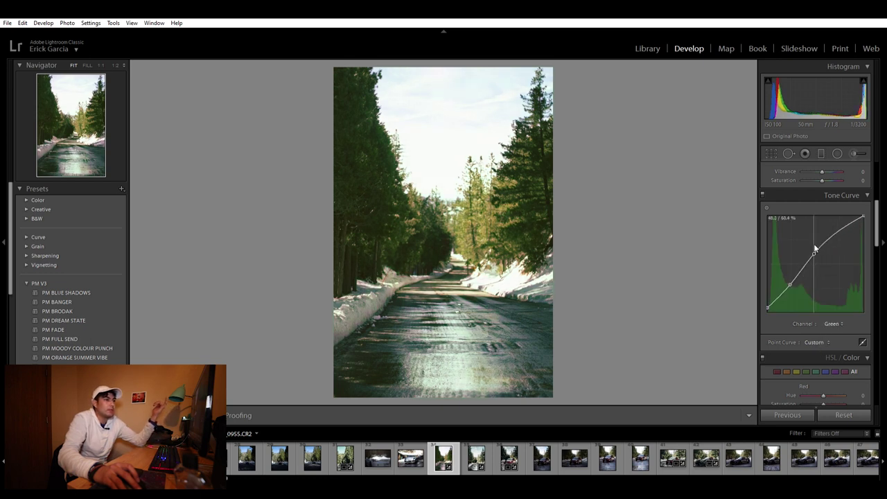
- Add a highlight point to the green channel curve at about 81%
{"action": "left_click", "coordinate": [830, 324]}
{"action": "left_click", "coordinate": [834, 315]}
{"action": "left_click", "coordinate": [834, 317]}
{"action": "left_click", "coordinate": [825, 339]}
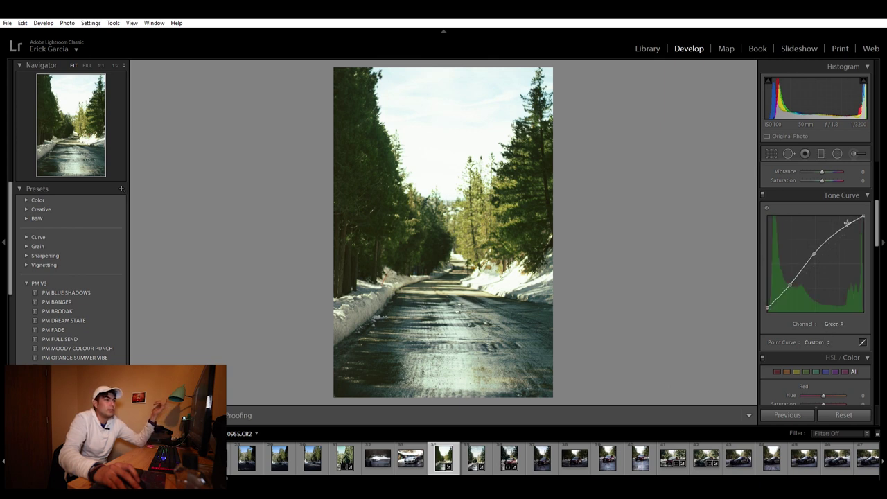
{"action": "left_click_drag", "start_coordinate": [840, 227], "coordinate": [840, 227]}
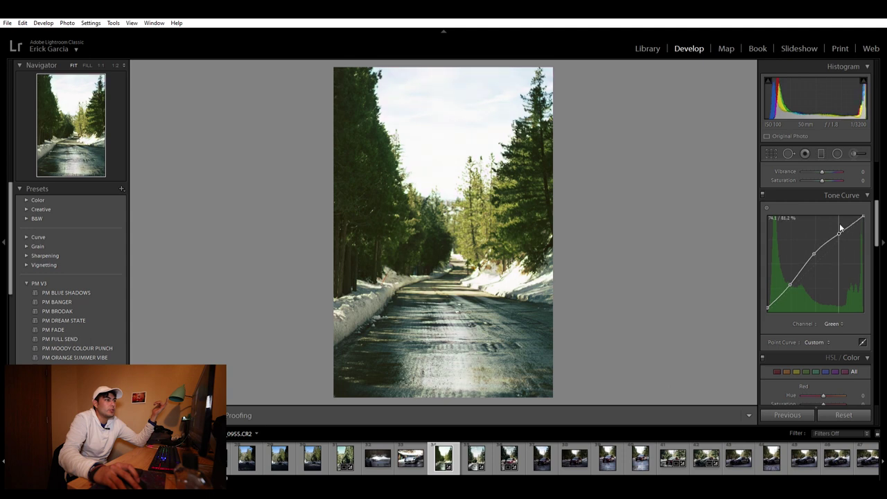
- Shape the blue channel curve with a raised black point, a shadow point, lifted midtones and a highlight point at about 81.6%
{"action": "left_click", "coordinate": [835, 317]}
{"action": "left_click", "coordinate": [812, 343]}
{"action": "left_click_drag", "start_coordinate": [771, 310], "coordinate": [767, 304]}
{"action": "left_click_drag", "start_coordinate": [791, 277], "coordinate": [788, 281]}
{"action": "left_click_drag", "start_coordinate": [814, 248], "coordinate": [839, 226]}
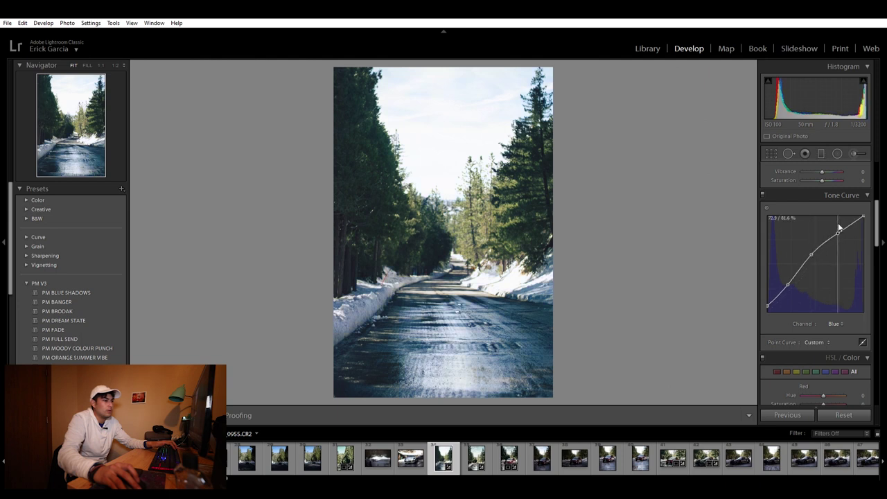
- Check the red curve for reference and lower the blue curve's midtone, highlight and shadow points closer to the diagonal
{"action": "left_click", "coordinate": [834, 323]}
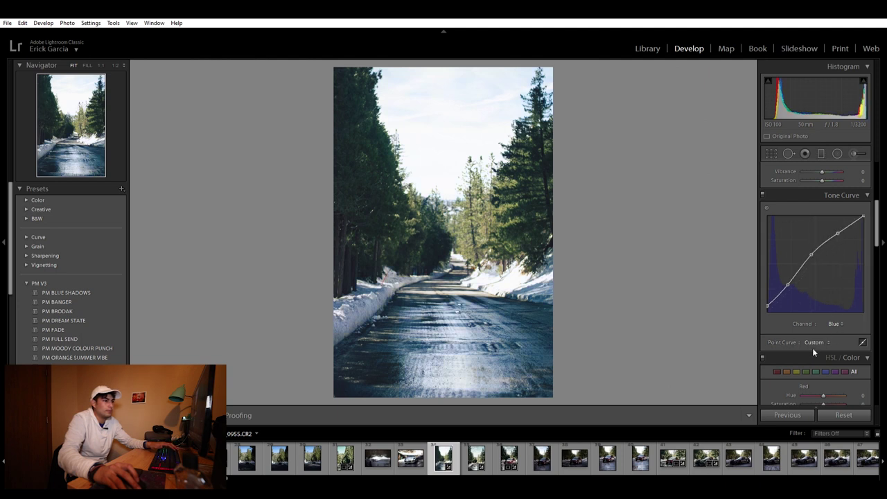
{"action": "left_click", "coordinate": [812, 348]}
{"action": "left_click", "coordinate": [812, 329]}
{"action": "left_click", "coordinate": [816, 330]}
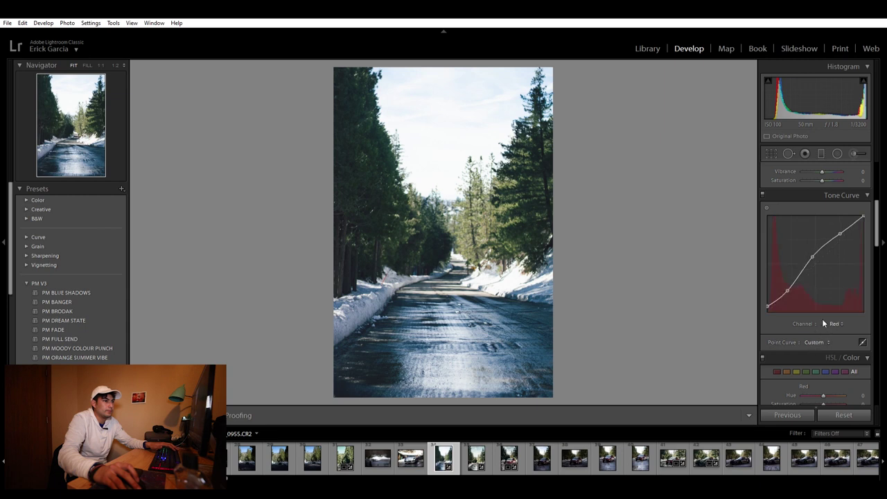
{"action": "left_click", "coordinate": [834, 321]}
{"action": "left_click", "coordinate": [811, 353]}
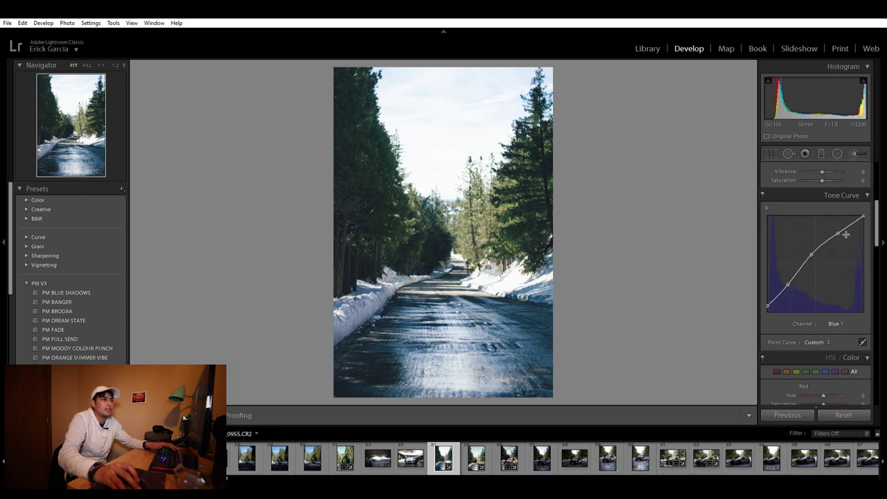
{"action": "mouse_move", "coordinate": [822, 242]}
{"action": "left_mouse_down"}
{"action": "mouse_move", "coordinate": [814, 255]}
{"action": "mouse_move", "coordinate": [837, 233]}
{"action": "mouse_move", "coordinate": [838, 241]}
{"action": "left_mouse_up"}
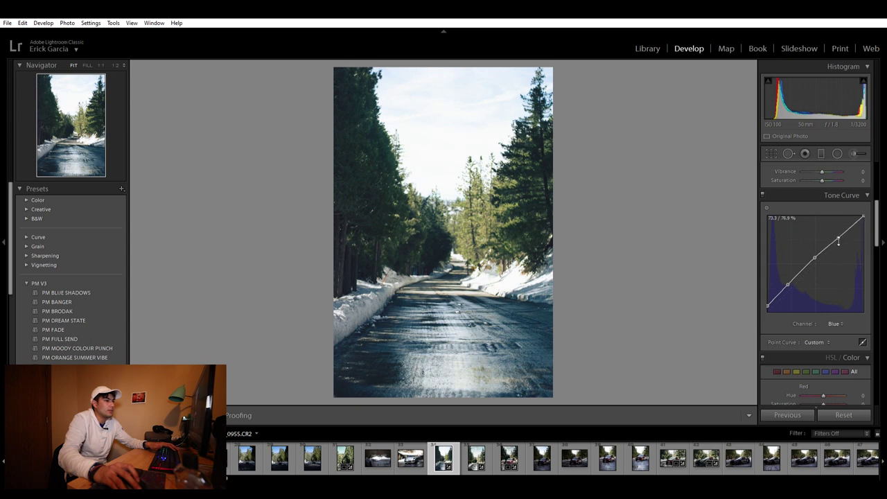
{"action": "left_click_drag", "start_coordinate": [787, 284], "coordinate": [790, 286]}
- Lower the shadow point of the green channel curve slightly and return to the Basic adjustments
{"action": "left_click", "coordinate": [833, 323]}
{"action": "left_click", "coordinate": [817, 347]}
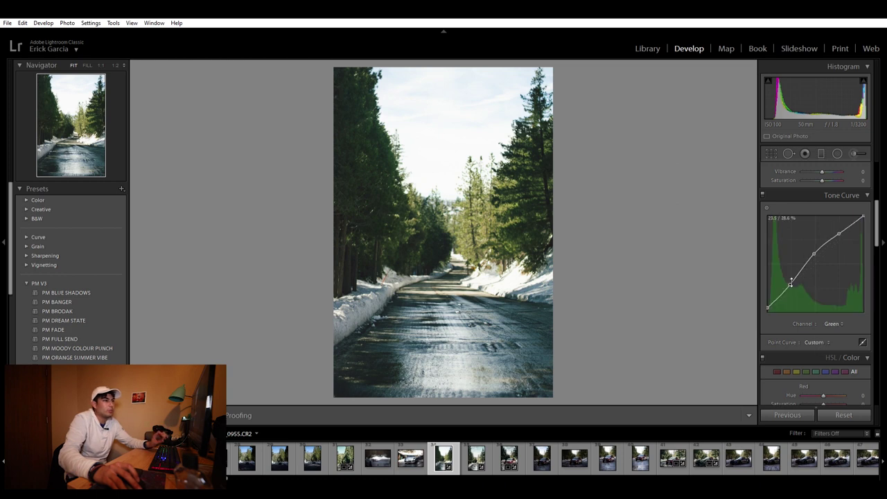
{"action": "left_click_drag", "start_coordinate": [789, 275], "coordinate": [790, 279]}
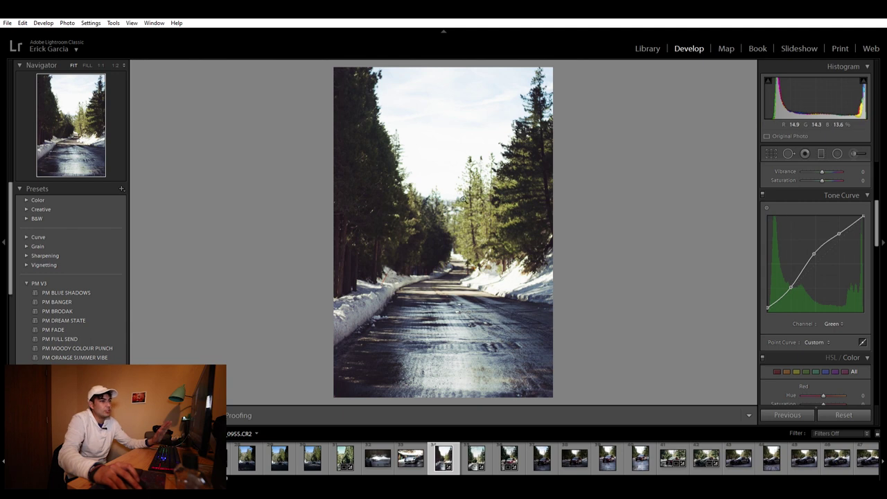
{"action": "scroll", "coordinate": [811, 336], "scroll_direction": "up", "scroll_amount": 5}
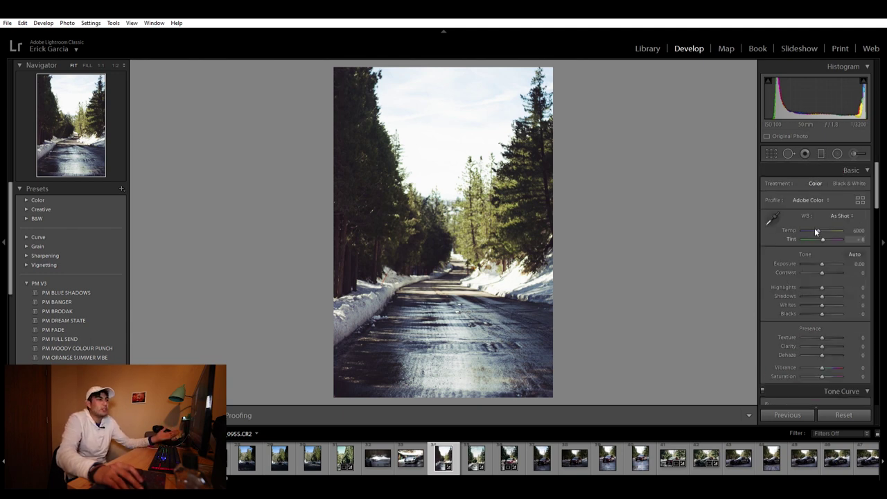
- Set the white balance temperature to 6762 and switch the tone curve back to the RGB channel
{"action": "left_click_drag", "start_coordinate": [818, 222], "coordinate": [821, 226]}
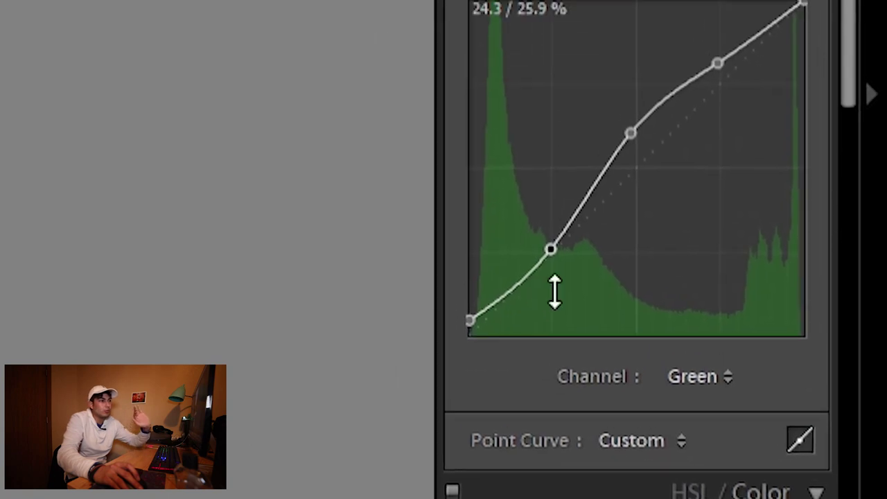
{"action": "left_click", "coordinate": [710, 391]}
{"action": "left_click", "coordinate": [675, 429]}
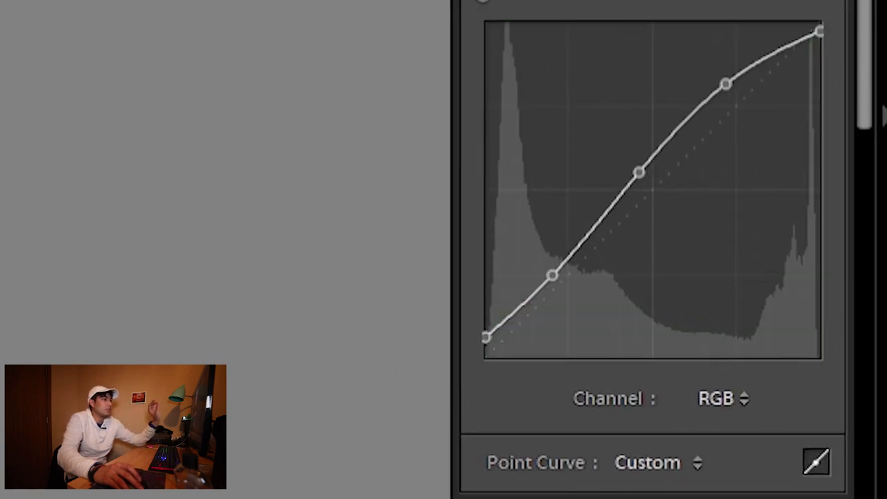
- Set Shadows to +31, Highlights to −74 and Blacks to −24 in the Basic adjustments
{"action": "scroll", "coordinate": [651, 257], "scroll_direction": "up", "scroll_amount": 3}
{"action": "scroll", "coordinate": [610, 115], "scroll_direction": "up", "scroll_amount": 3}
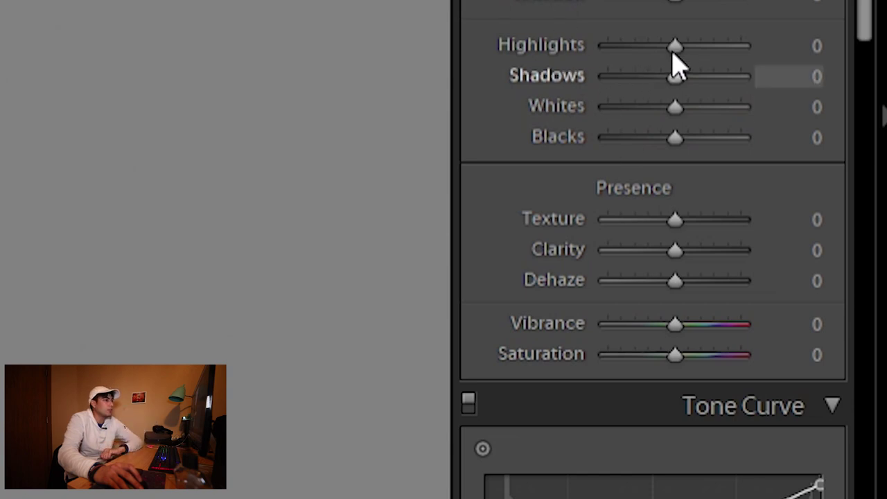
{"action": "left_click_drag", "start_coordinate": [675, 61], "coordinate": [692, 58]}
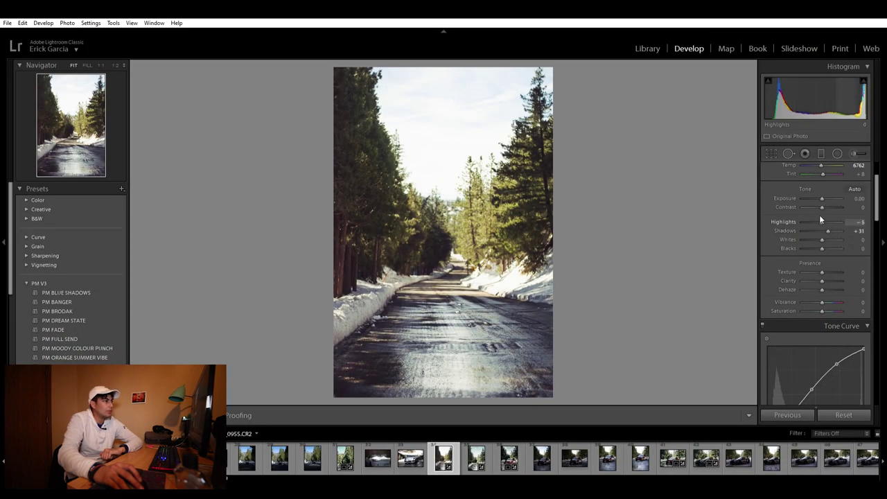
{"action": "left_click_drag", "start_coordinate": [819, 219], "coordinate": [807, 221]}
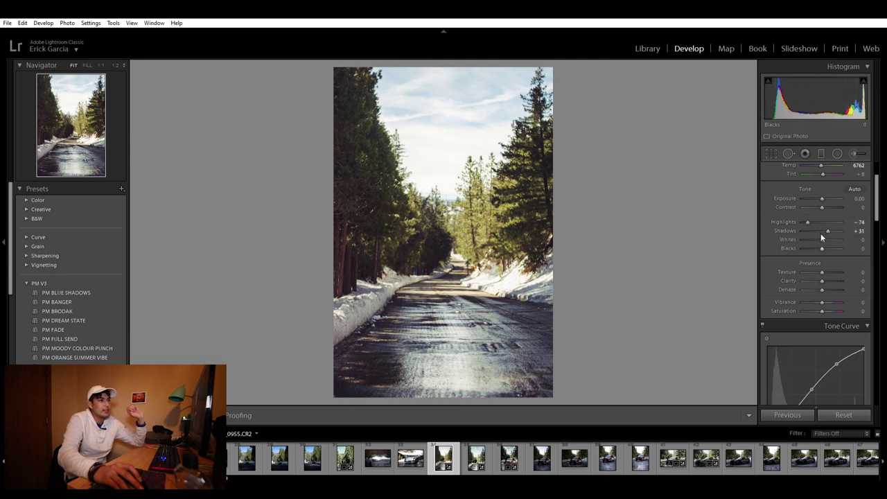
{"action": "left_click_drag", "start_coordinate": [822, 240], "coordinate": [817, 240]}
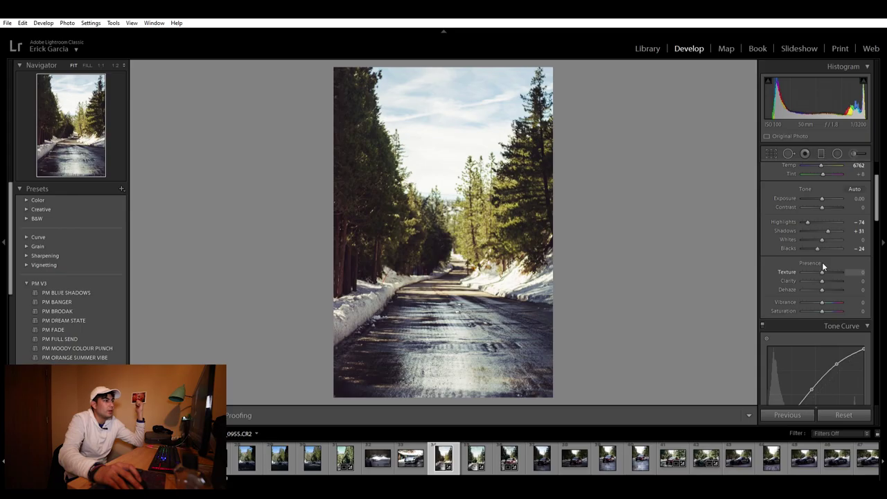
- Set the presence adjustments to Texture +14, Clarity +12 and Dehaze −14
{"action": "left_click_drag", "start_coordinate": [822, 264], "coordinate": [834, 264]}
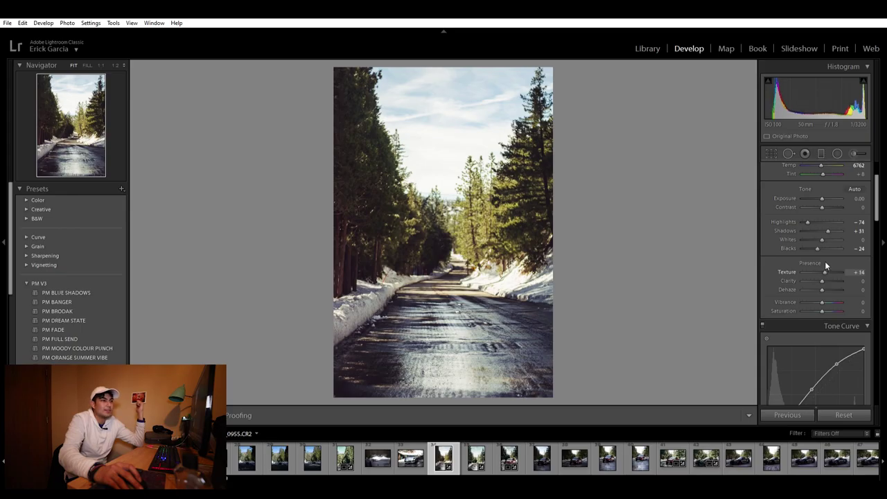
{"action": "left_click_drag", "start_coordinate": [822, 280], "coordinate": [886, 282]}
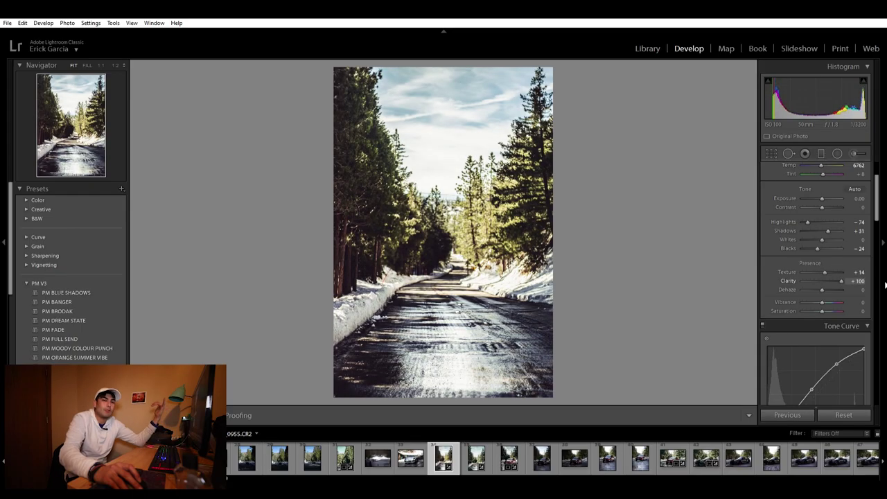
{"action": "left_click_drag", "start_coordinate": [861, 280], "coordinate": [821, 283]}
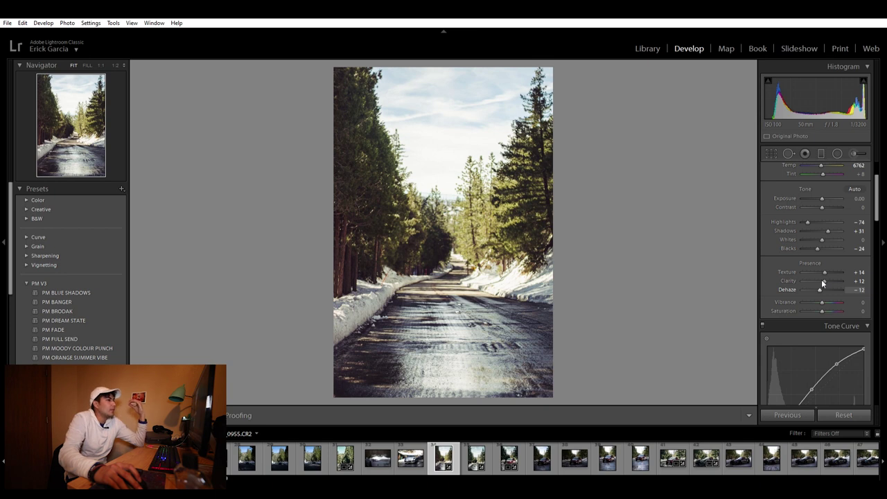
{"action": "mouse_move", "coordinate": [819, 282]}
{"action": "left_mouse_down"}
{"action": "mouse_move", "coordinate": [827, 283]}
{"action": "mouse_move", "coordinate": [816, 285]}
{"action": "left_mouse_up"}
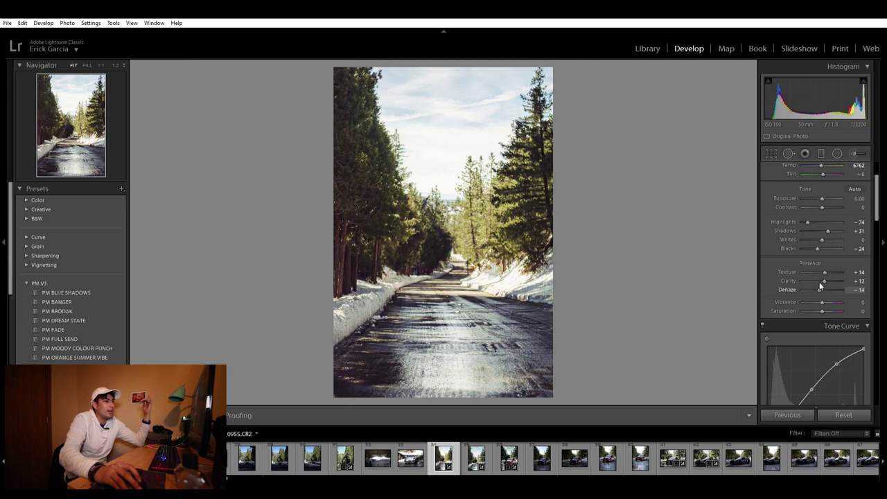
{"action": "left_click_drag", "start_coordinate": [817, 284], "coordinate": [818, 285]}
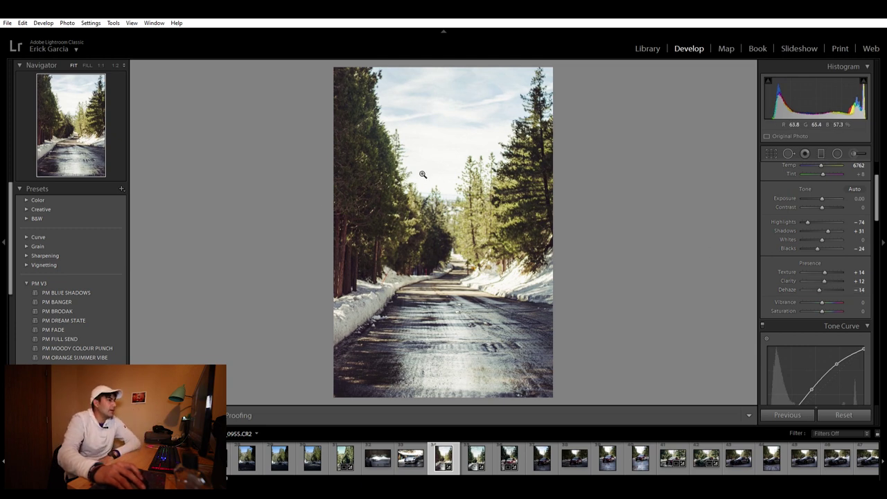
- Compare the edited road photo with its unedited version and with the next photo in the filmstrip
{"action": "key", "text": "backslash"}
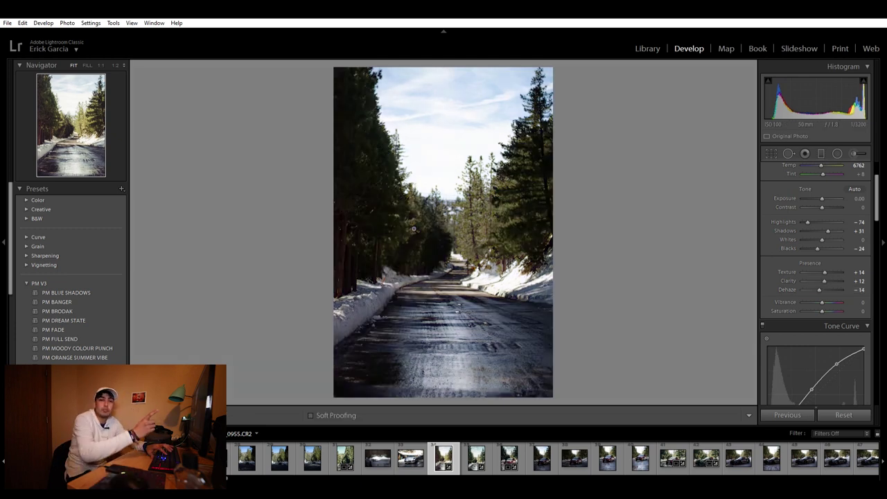
{"action": "key", "text": "backslash"}
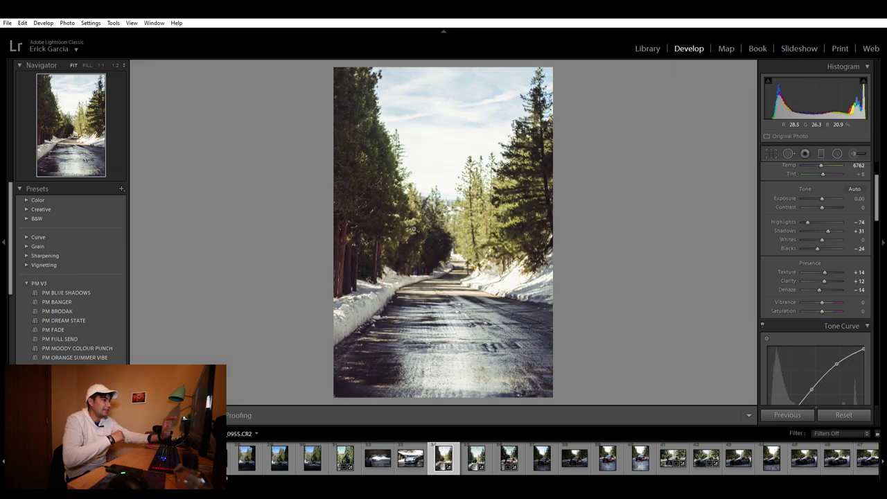
{"action": "key", "text": "Right"}
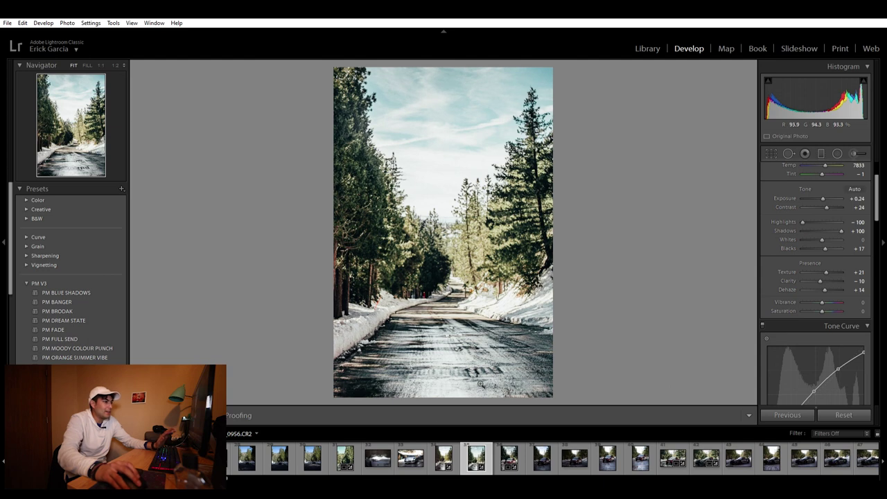
{"action": "left_click", "coordinate": [443, 457]}
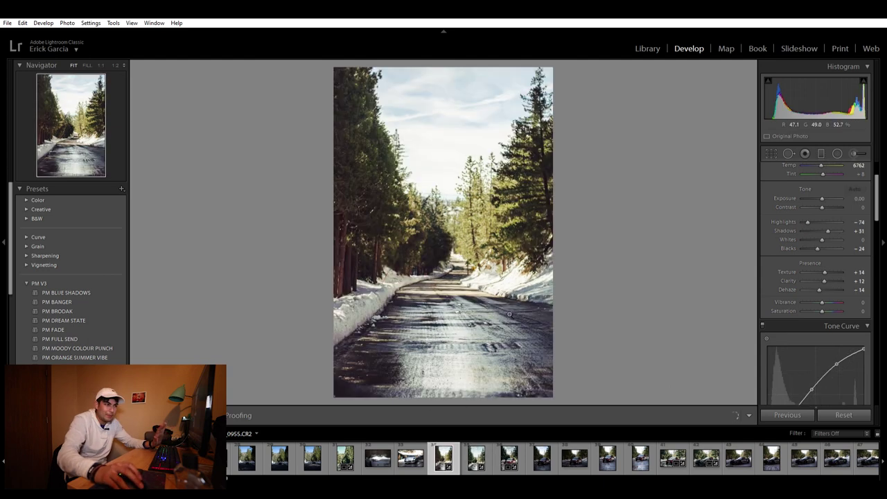
- Review the crop framing, leave the photo uncropped and set Contrast to +14
{"action": "left_click", "coordinate": [770, 153]}
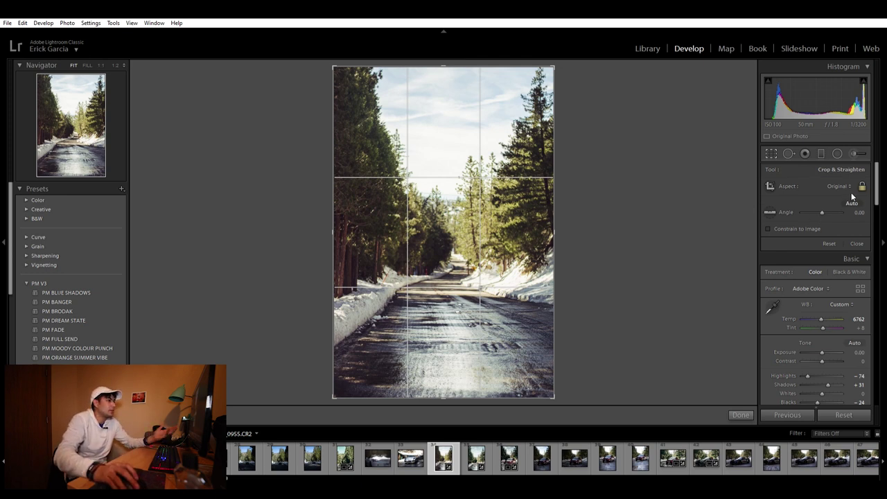
{"action": "left_click", "coordinate": [741, 415]}
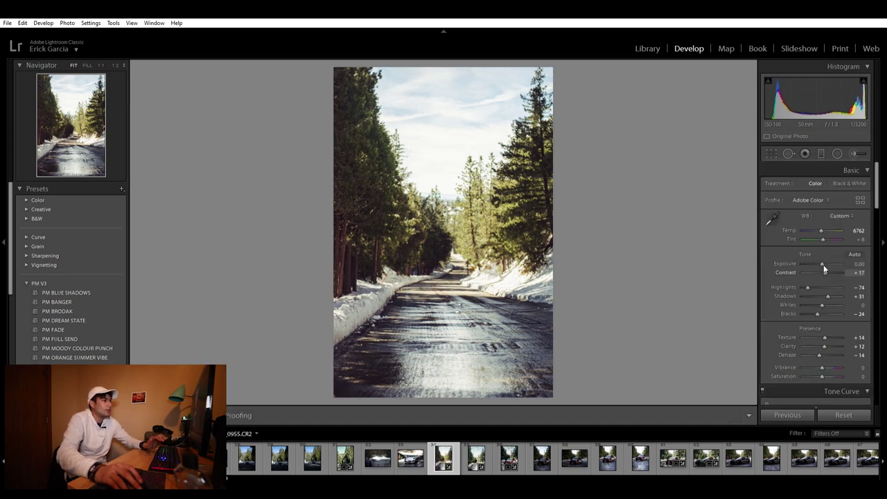
{"action": "scroll", "coordinate": [822, 268], "scroll_direction": "up", "scroll_amount": 2}
{"action": "left_click_drag", "start_coordinate": [822, 268], "coordinate": [822, 266]}
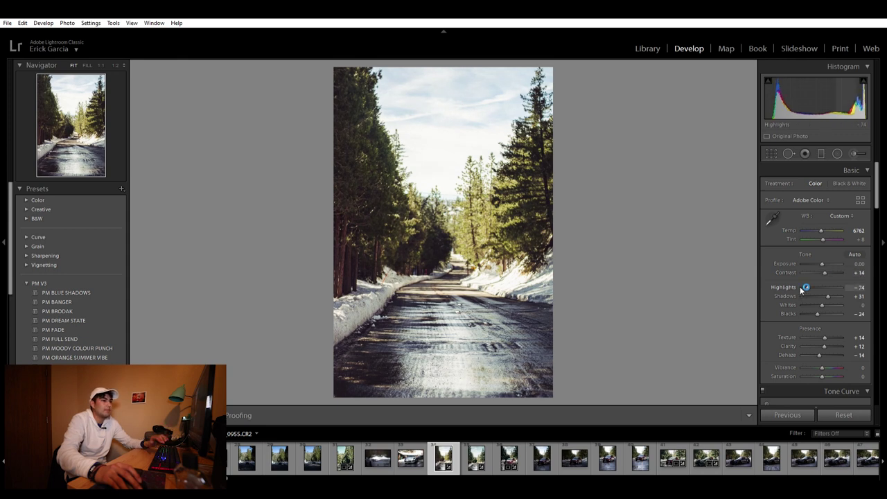
- Set the blue color adjustments to Hue −49, Saturation −22 and Luminance −2
{"action": "scroll", "coordinate": [790, 291], "scroll_direction": "down", "scroll_amount": 6}
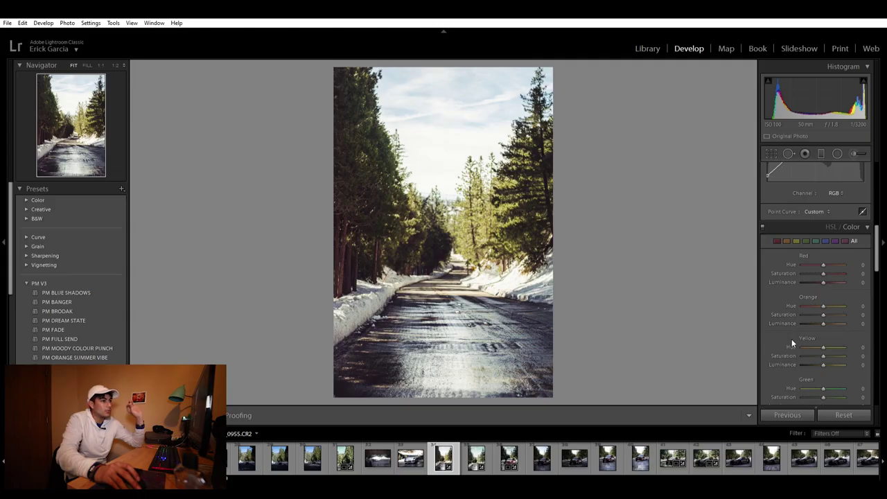
{"action": "scroll", "coordinate": [791, 339], "scroll_direction": "down", "scroll_amount": 2}
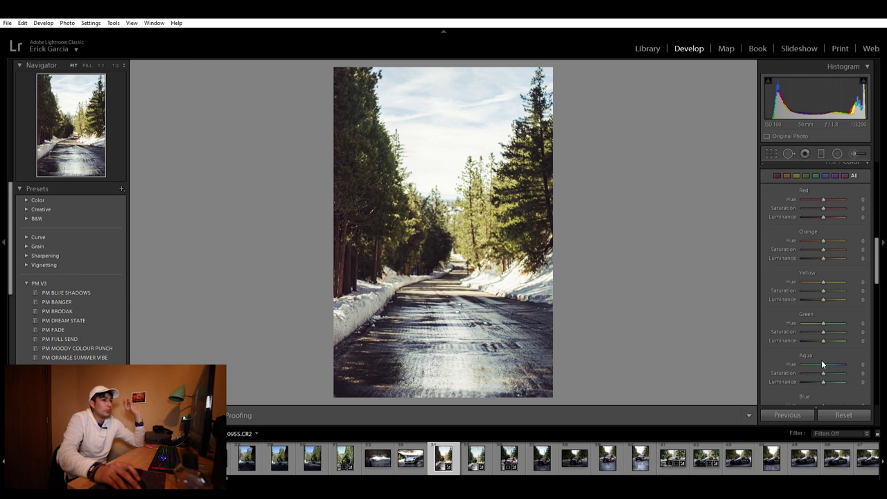
{"action": "scroll", "coordinate": [818, 361], "scroll_direction": "down", "scroll_amount": 2}
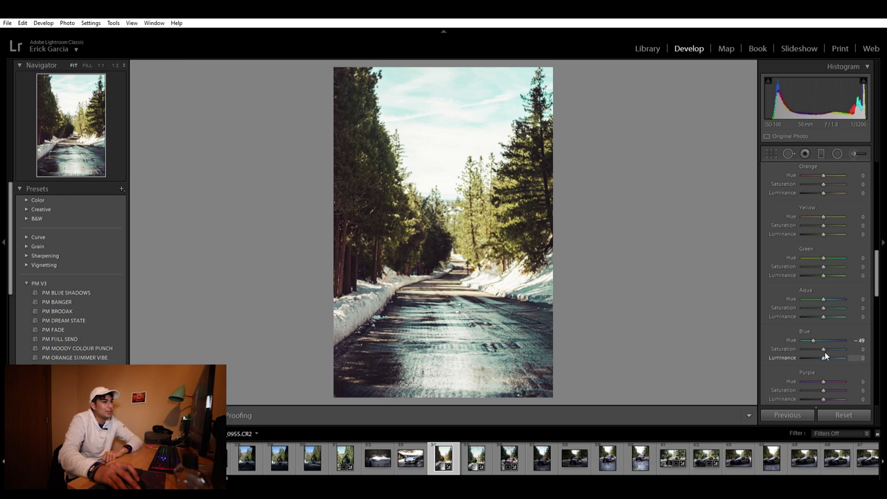
{"action": "left_click_drag", "start_coordinate": [823, 349], "coordinate": [807, 342]}
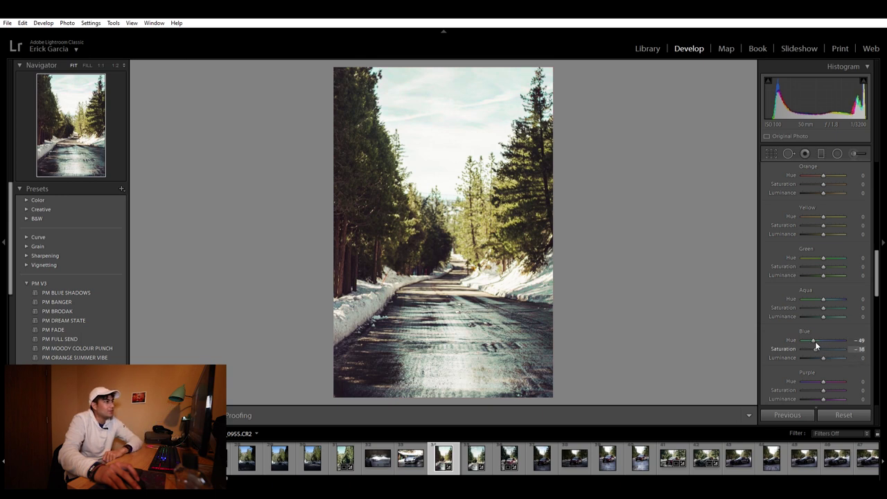
{"action": "mouse_move", "coordinate": [816, 343]}
{"action": "left_mouse_down"}
{"action": "mouse_move", "coordinate": [834, 352]}
{"action": "mouse_move", "coordinate": [811, 355]}
{"action": "mouse_move", "coordinate": [821, 353]}
{"action": "left_mouse_up"}
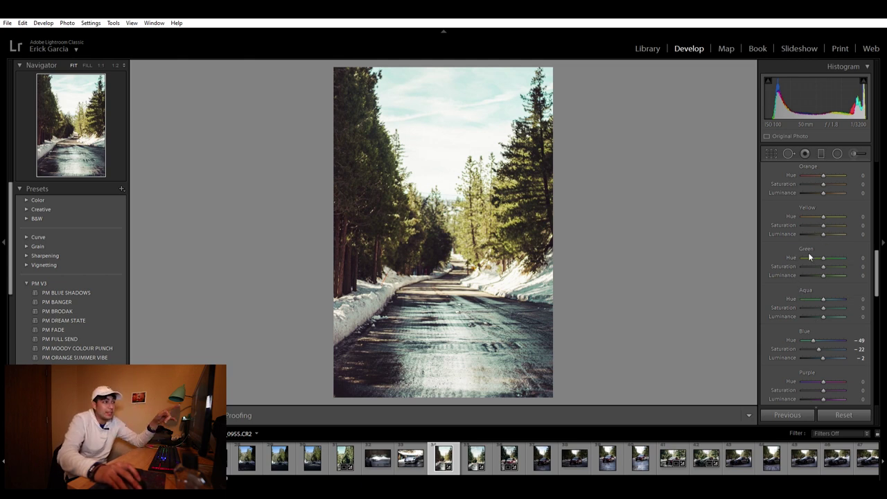
- Set the yellow hue to +27 and the yellow saturation to −33
{"action": "mouse_move", "coordinate": [823, 215]}
{"action": "left_mouse_down"}
{"action": "mouse_move", "coordinate": [814, 206]}
{"action": "mouse_move", "coordinate": [836, 219]}
{"action": "left_mouse_up"}
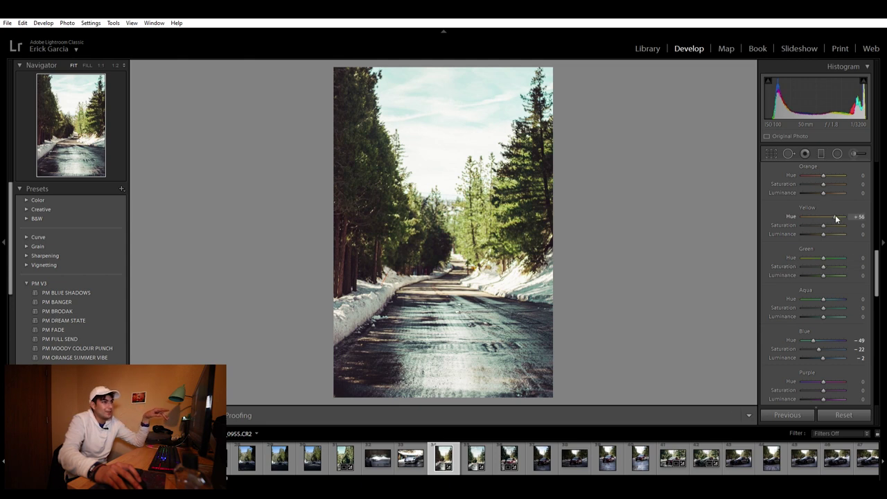
{"action": "double_click", "coordinate": [791, 214]}
{"action": "mouse_move", "coordinate": [823, 256]}
{"action": "left_mouse_down"}
{"action": "mouse_move", "coordinate": [816, 248]}
{"action": "mouse_move", "coordinate": [828, 261]}
{"action": "left_mouse_up"}
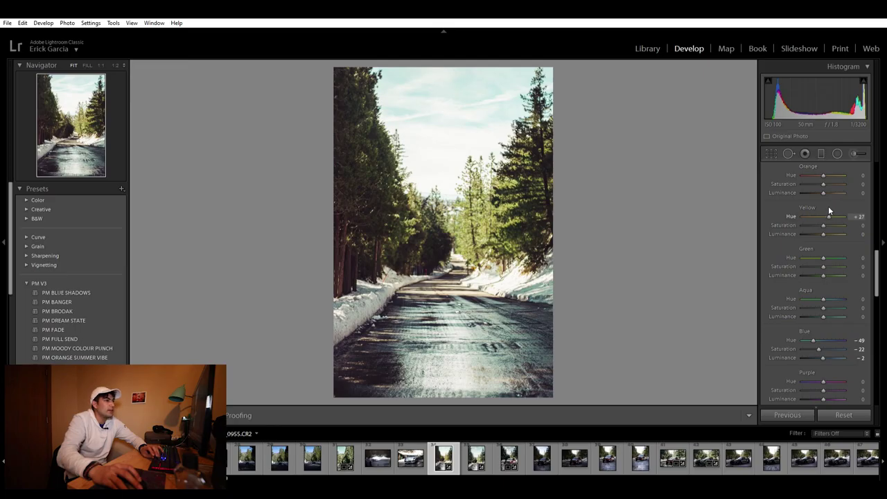
{"action": "left_click_drag", "start_coordinate": [828, 216], "coordinate": [814, 215]}
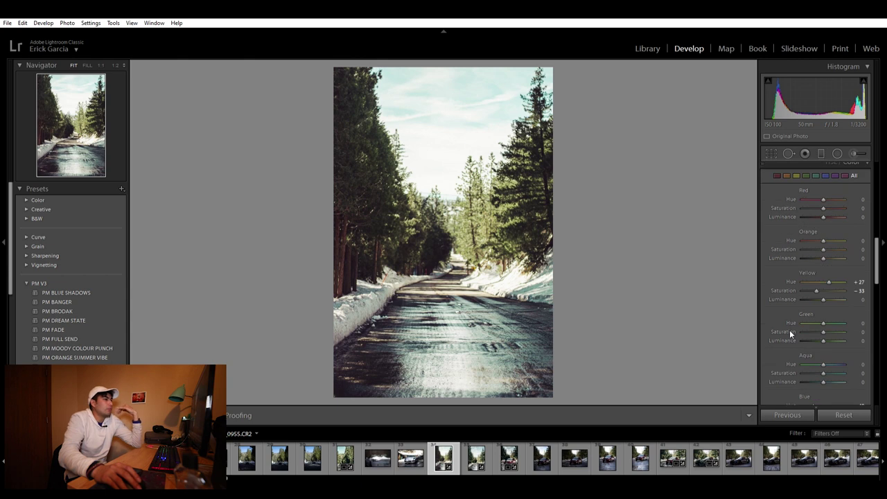
- Set the orange hue to −31 and saturation to −47, and inspect the tree trunks up close
{"action": "scroll", "coordinate": [786, 326], "scroll_direction": "up", "scroll_amount": 3}
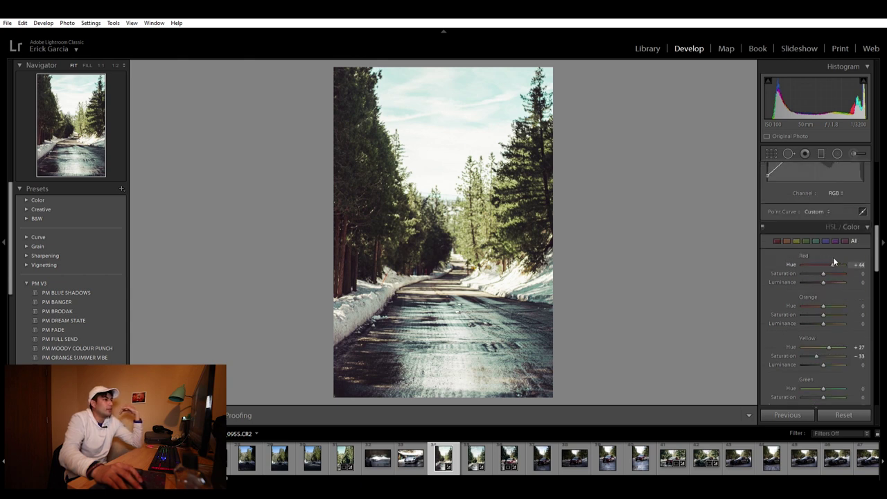
{"action": "double_click", "coordinate": [790, 262]}
{"action": "scroll", "coordinate": [789, 277], "scroll_direction": "down", "scroll_amount": 2}
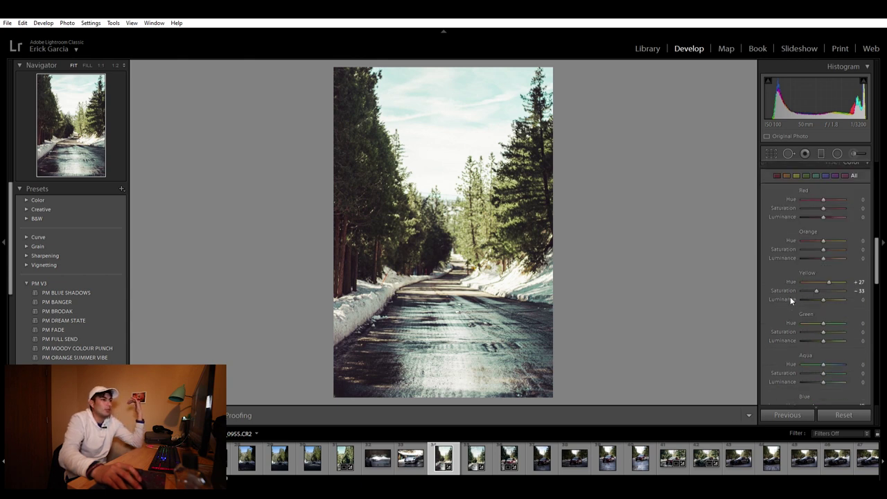
{"action": "left_click_drag", "start_coordinate": [841, 236], "coordinate": [816, 244]}
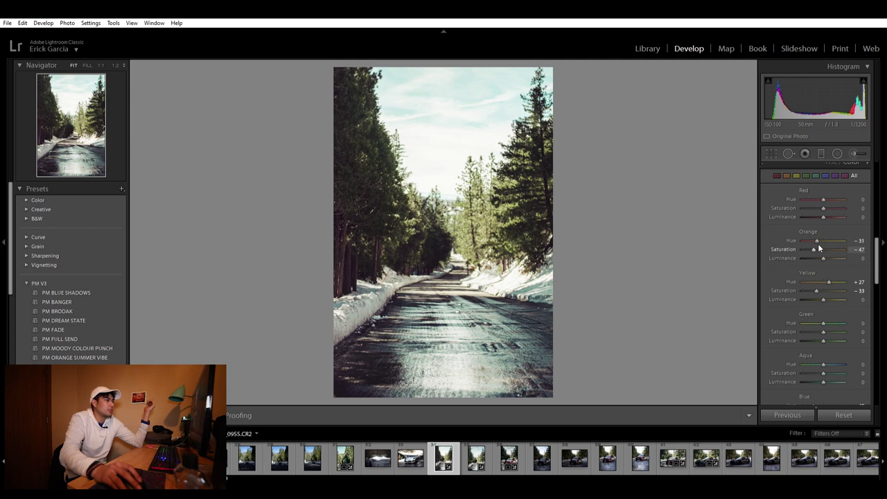
{"action": "left_click_drag", "start_coordinate": [356, 238], "coordinate": [341, 197]}
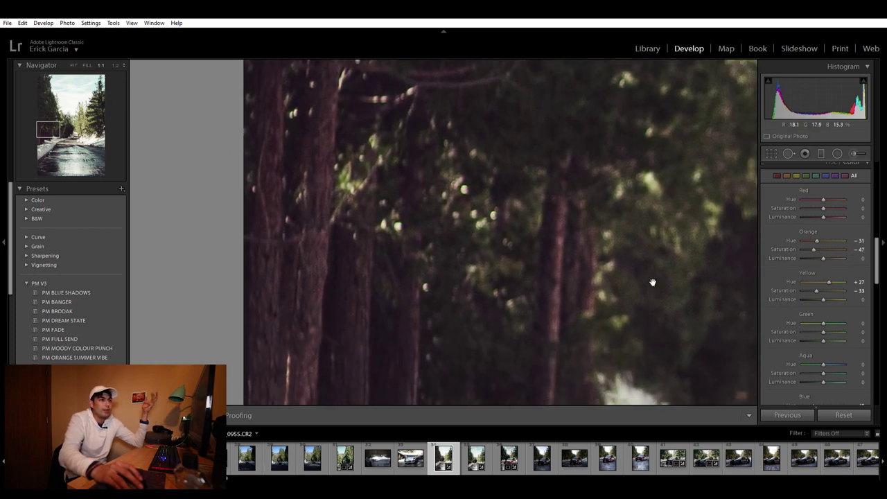
{"action": "left_click", "coordinate": [554, 259]}
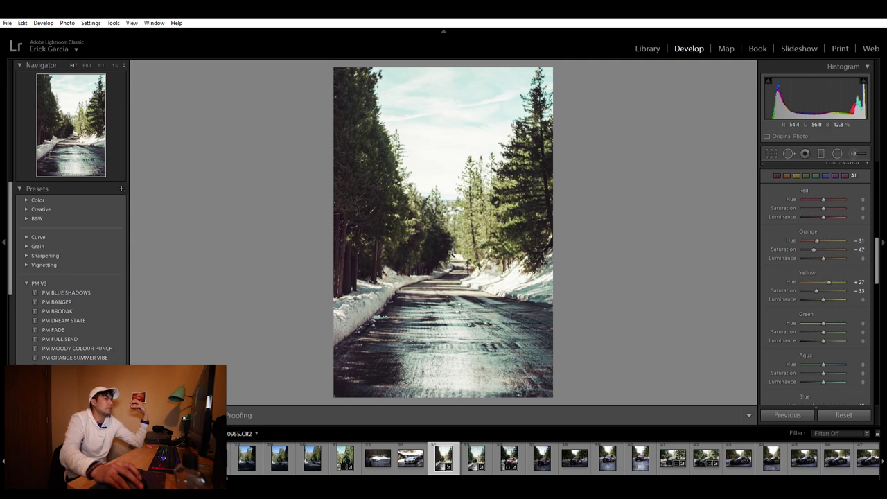
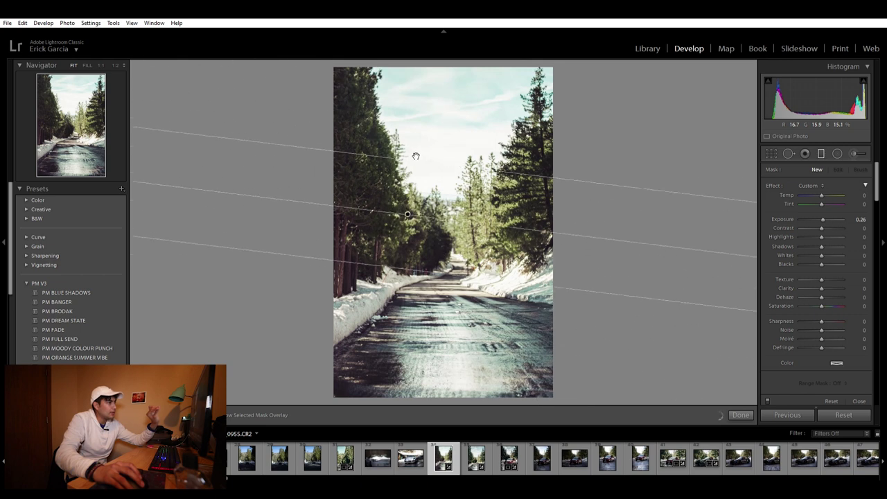
- Place a graduated filter over the lower road area, set its exposure to 1.65 and rotate it nearly level
{"action": "left_click_drag", "start_coordinate": [420, 220], "coordinate": [468, 292]}
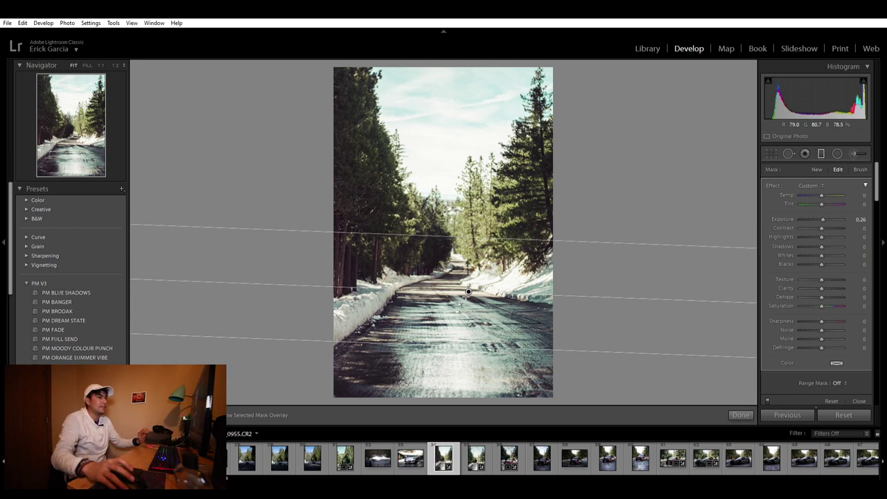
{"action": "left_click_drag", "start_coordinate": [823, 215], "coordinate": [830, 212]}
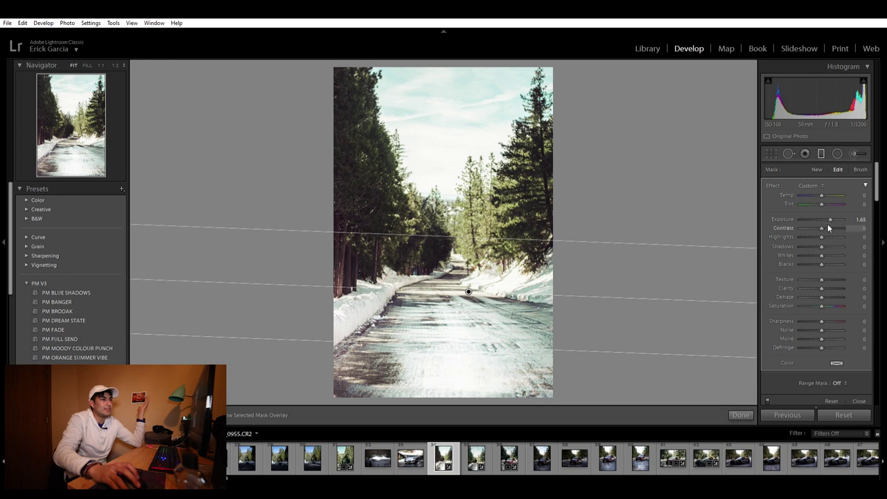
{"action": "left_click_drag", "start_coordinate": [379, 283], "coordinate": [297, 285]}
{"action": "left_click_drag", "start_coordinate": [473, 288], "coordinate": [458, 282]}
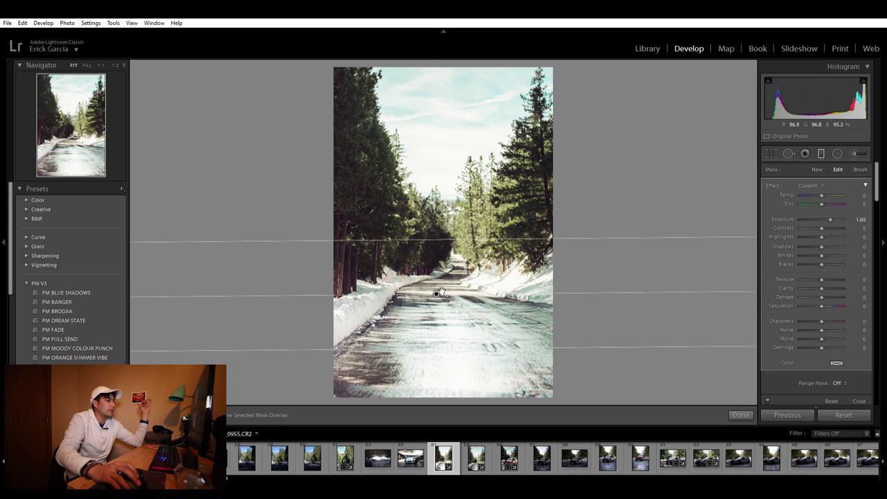
- Set the road filter to exposure 0.09, contrast 2, highlights 100, shadows −35, blacks −13, texture 46, clarity 2 and dehaze 2
{"action": "double_click", "coordinate": [787, 211]}
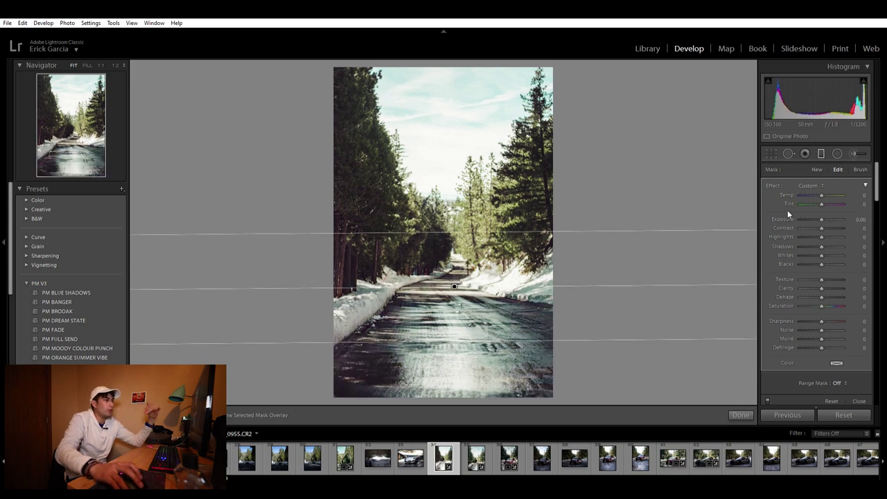
{"action": "left_click_drag", "start_coordinate": [821, 234], "coordinate": [843, 232]}
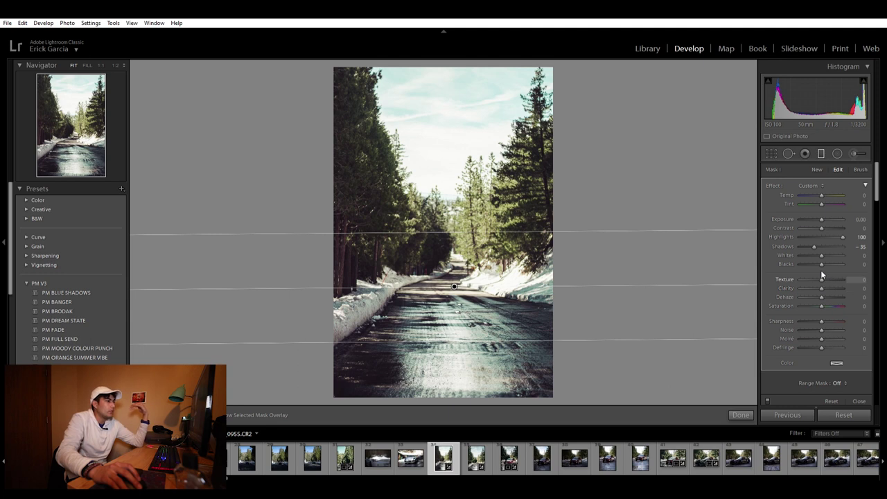
{"action": "mouse_move", "coordinate": [830, 276]}
{"action": "left_mouse_down"}
{"action": "mouse_move", "coordinate": [834, 286]}
{"action": "mouse_move", "coordinate": [815, 285]}
{"action": "mouse_move", "coordinate": [815, 294]}
{"action": "mouse_move", "coordinate": [825, 261]}
{"action": "mouse_move", "coordinate": [817, 264]}
{"action": "left_mouse_up"}
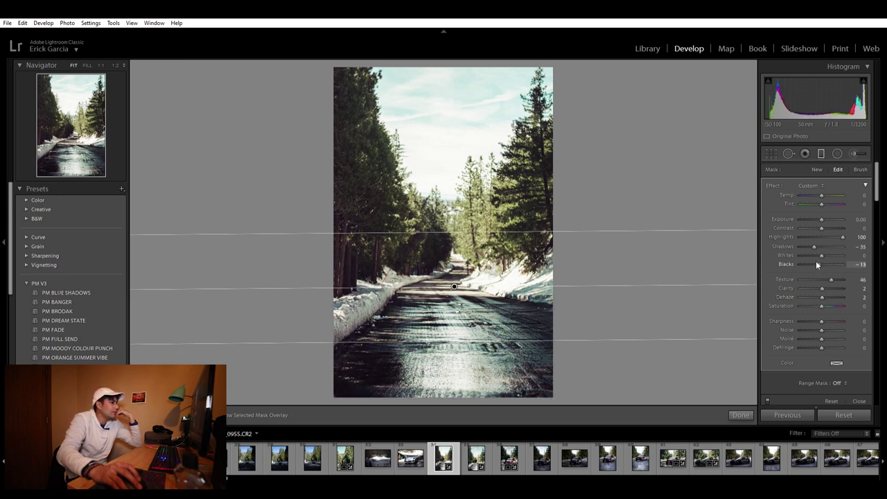
{"action": "left_click", "coordinate": [822, 213]}
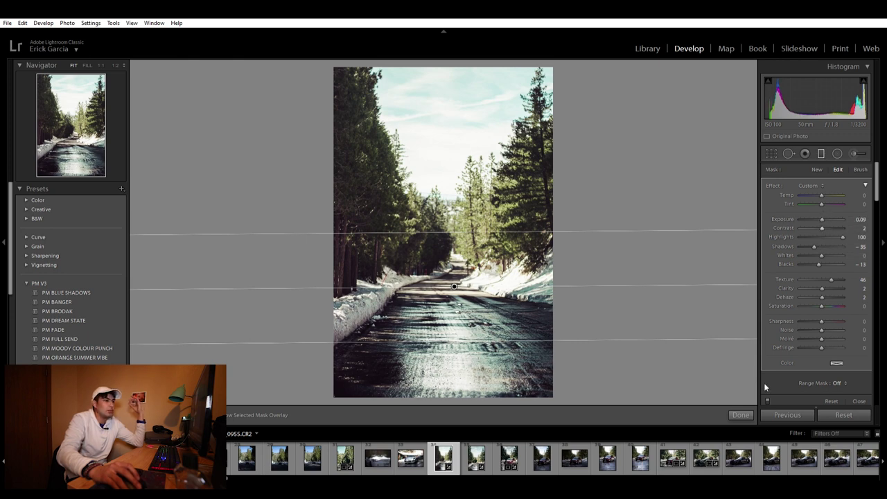
{"action": "left_click", "coordinate": [740, 413]}
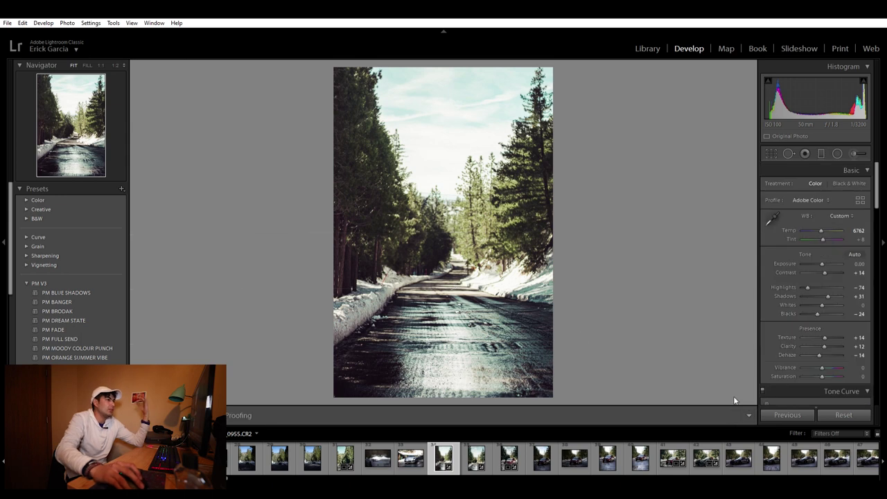
- Try a second graduated filter across the sky and treetops with exposures of −0.78 and 0.26, and discard it
{"action": "left_click", "coordinate": [820, 153]}
{"action": "left_click_drag", "start_coordinate": [349, 158], "coordinate": [380, 211]}
{"action": "left_click_drag", "start_coordinate": [388, 153], "coordinate": [466, 205]}
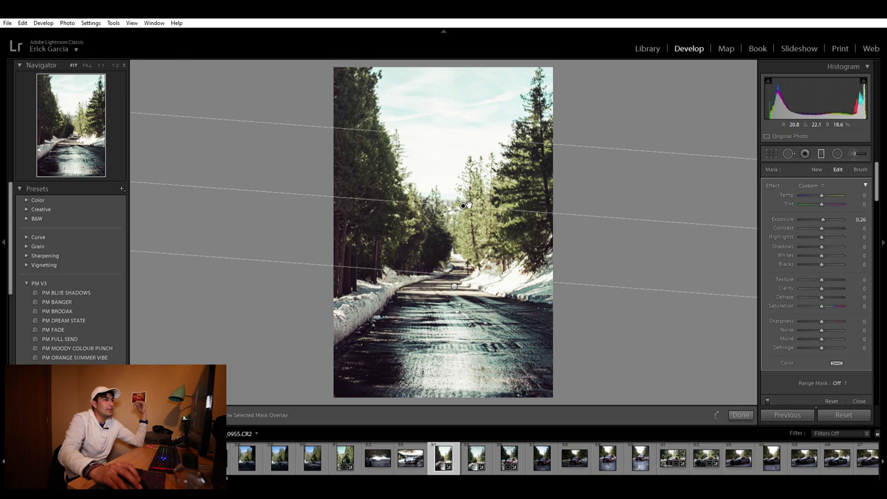
{"action": "left_click_drag", "start_coordinate": [824, 217], "coordinate": [822, 216]}
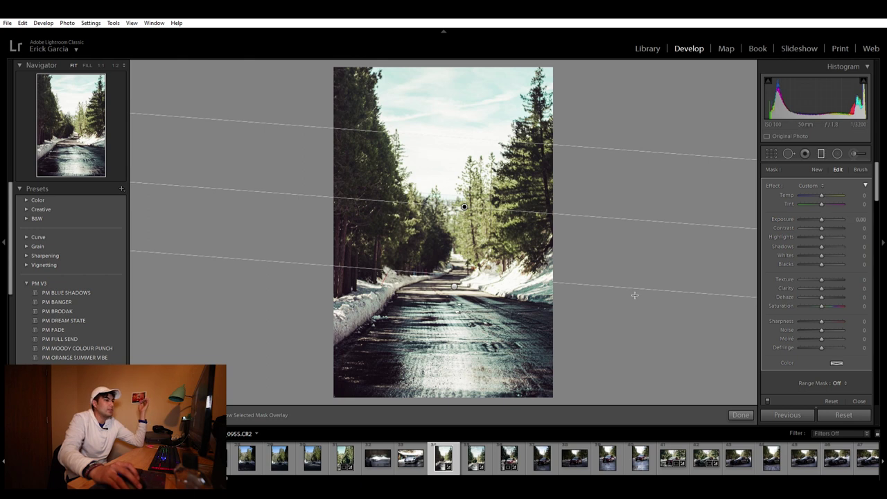
{"action": "key", "text": "ctrl+z"}
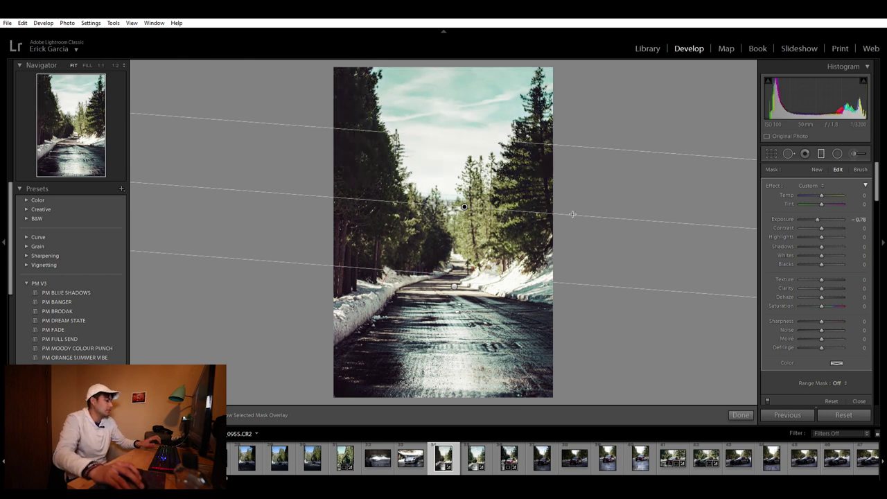
{"action": "key", "text": "ctrl+y"}
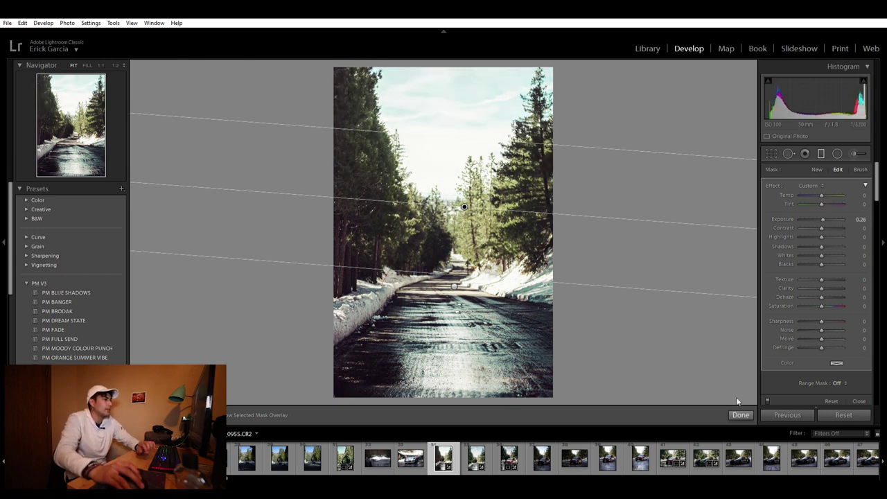
{"action": "key", "text": "Return"}
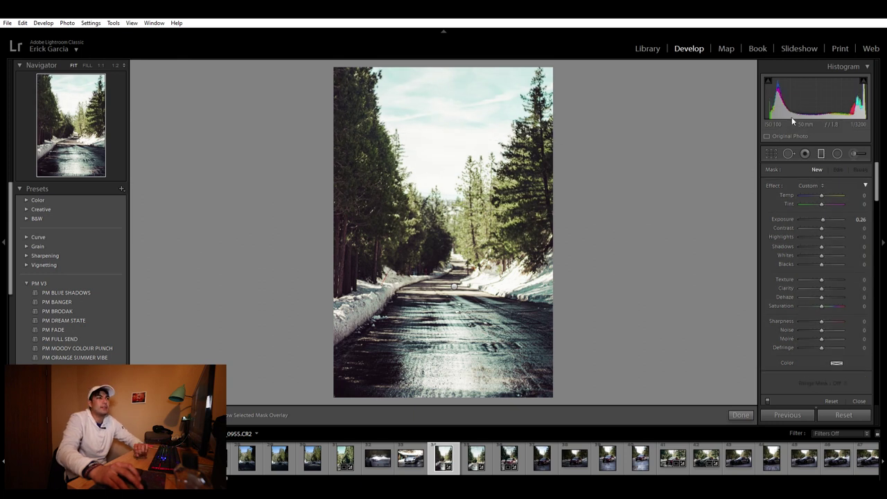
- Paint over the trees left of the road with an adjustment brush and set its exposure to 0.78
{"action": "key", "text": "k"}
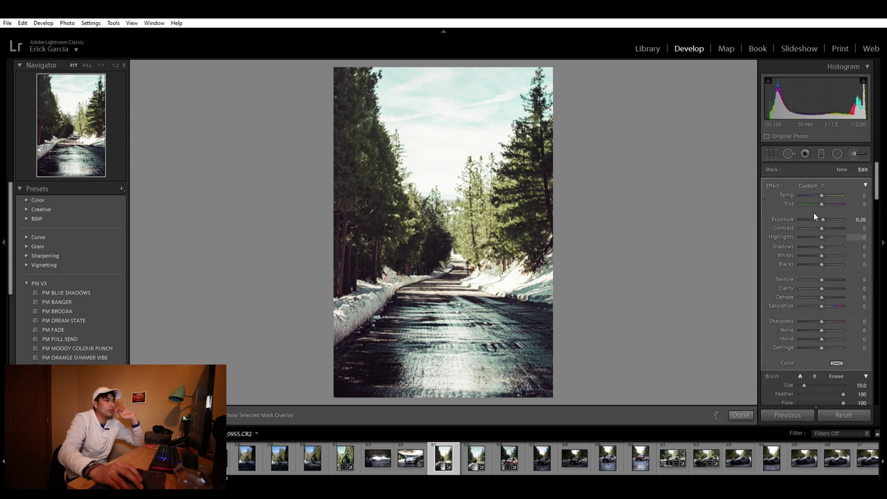
{"action": "left_click_drag", "start_coordinate": [814, 218], "coordinate": [827, 216]}
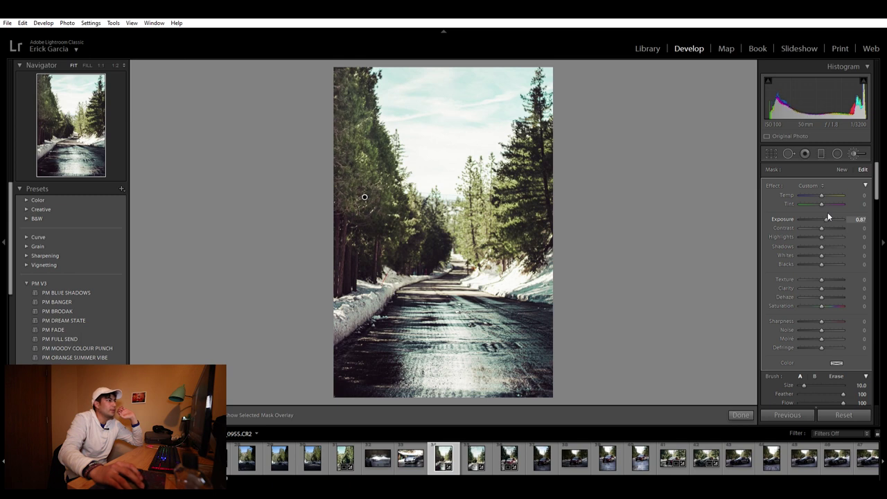
{"action": "mouse_move", "coordinate": [381, 189]}
{"action": "left_mouse_down"}
{"action": "mouse_move", "coordinate": [410, 245]}
{"action": "mouse_move", "coordinate": [403, 223]}
{"action": "mouse_move", "coordinate": [416, 245]}
{"action": "mouse_move", "coordinate": [445, 260]}
{"action": "left_mouse_up"}
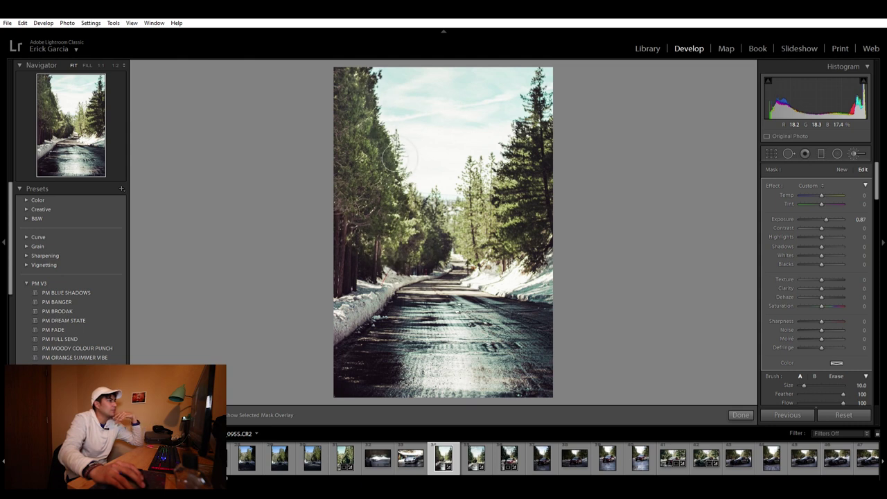
{"action": "mouse_move", "coordinate": [375, 206]}
{"action": "left_mouse_down"}
{"action": "mouse_move", "coordinate": [353, 288]}
{"action": "mouse_move", "coordinate": [429, 257]}
{"action": "mouse_move", "coordinate": [447, 257]}
{"action": "mouse_move", "coordinate": [447, 271]}
{"action": "left_mouse_up"}
{"action": "left_click_drag", "start_coordinate": [827, 212], "coordinate": [827, 213]}
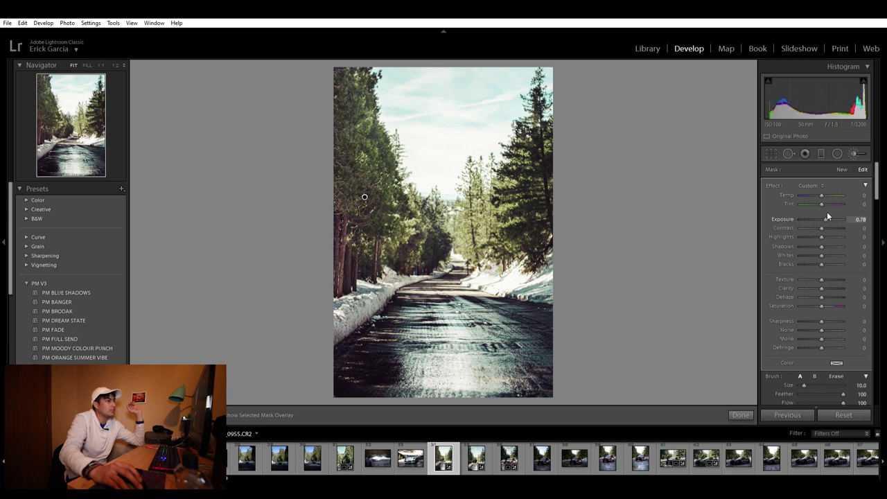
{"action": "left_click", "coordinate": [740, 414]}
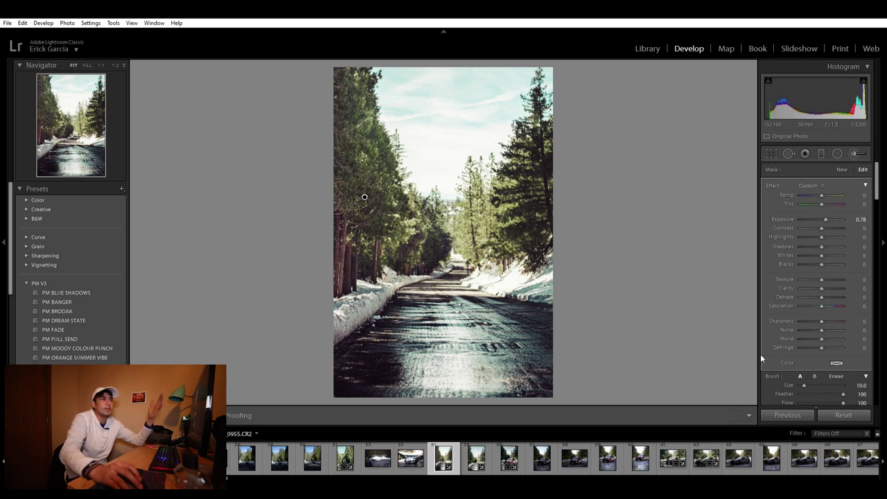
- Brush the trees right of the road with a new mask at exposure 0.61, and set the photo's overall exposure to −0.12
{"action": "left_click", "coordinate": [859, 153]}
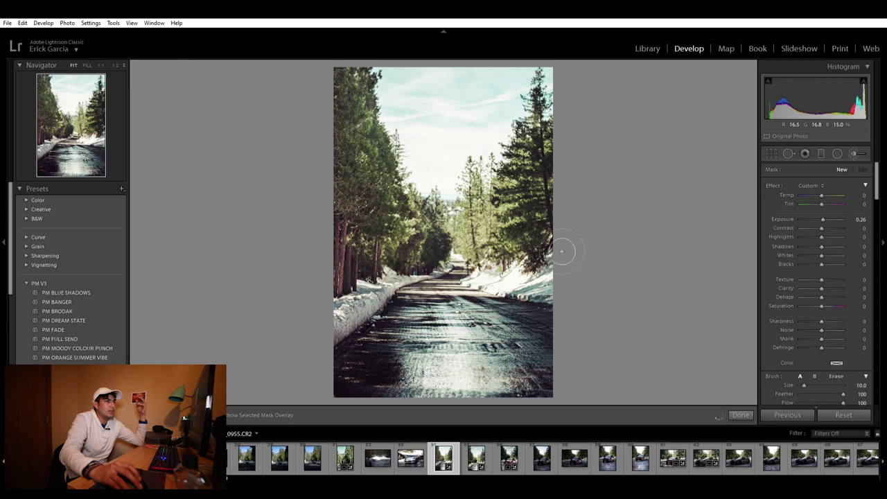
{"action": "left_click_drag", "start_coordinate": [824, 215], "coordinate": [825, 215]}
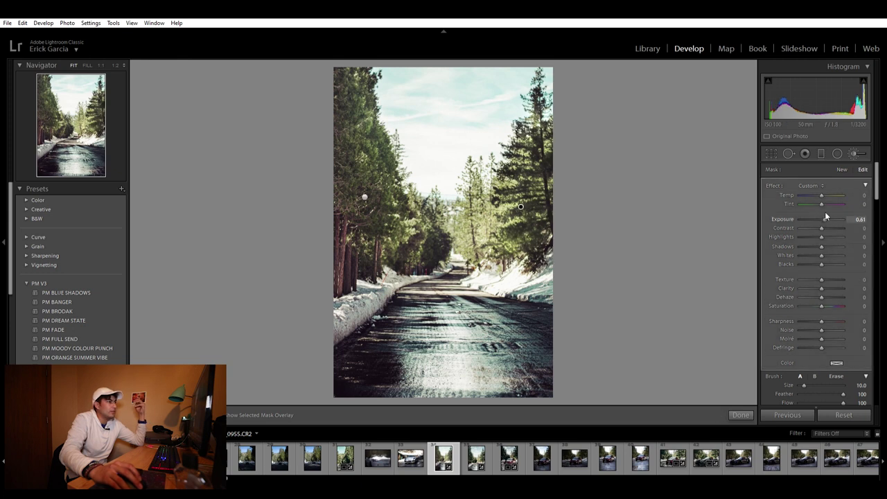
{"action": "left_click", "coordinate": [740, 415]}
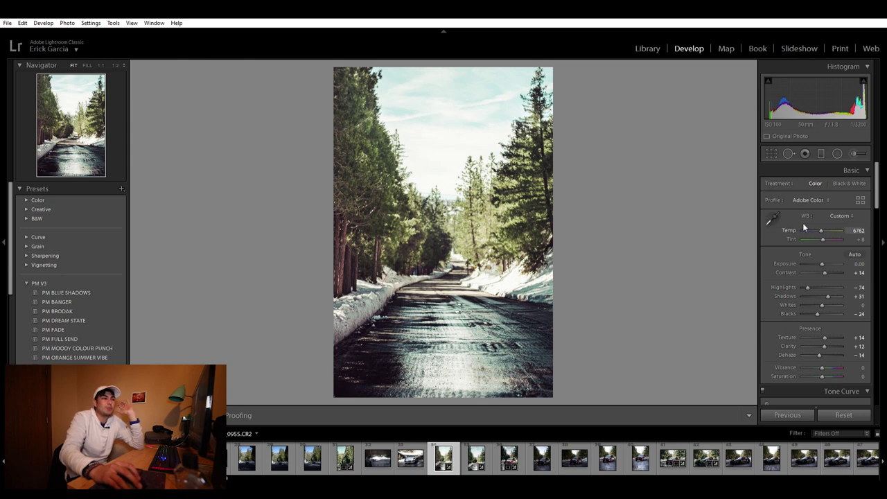
{"action": "left_click_drag", "start_coordinate": [823, 260], "coordinate": [820, 256]}
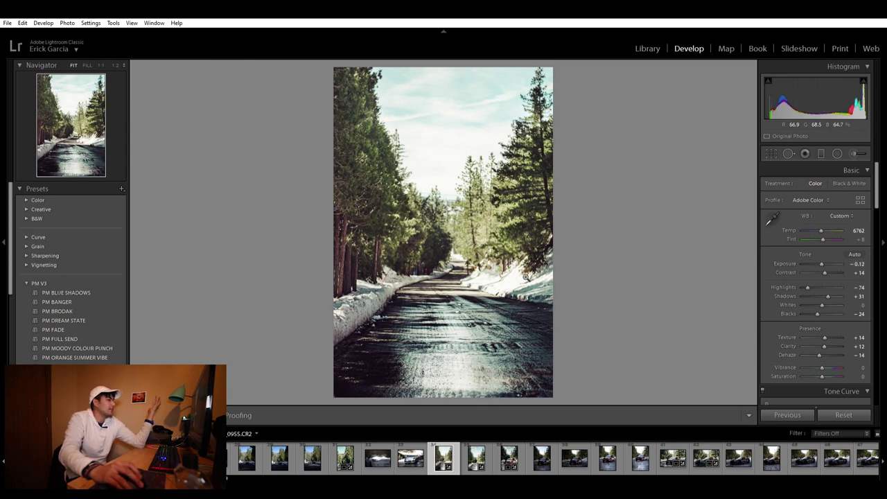
- Test the calibration extremes with the red and blue primary hues at +100 and −100 and the blue primary saturation at +100
{"action": "scroll", "coordinate": [806, 298], "scroll_direction": "down", "scroll_amount": 10}
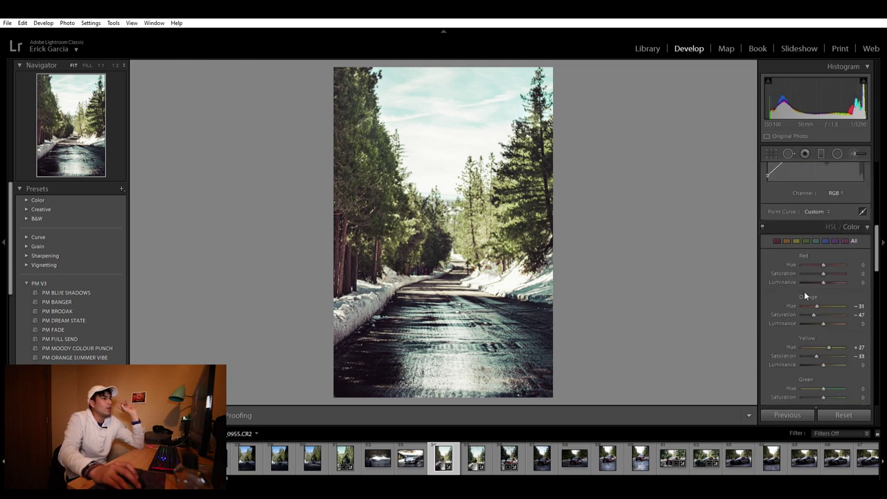
{"action": "scroll", "coordinate": [805, 288], "scroll_direction": "down", "scroll_amount": 2}
{"action": "scroll", "coordinate": [802, 285], "scroll_direction": "down", "scroll_amount": 8}
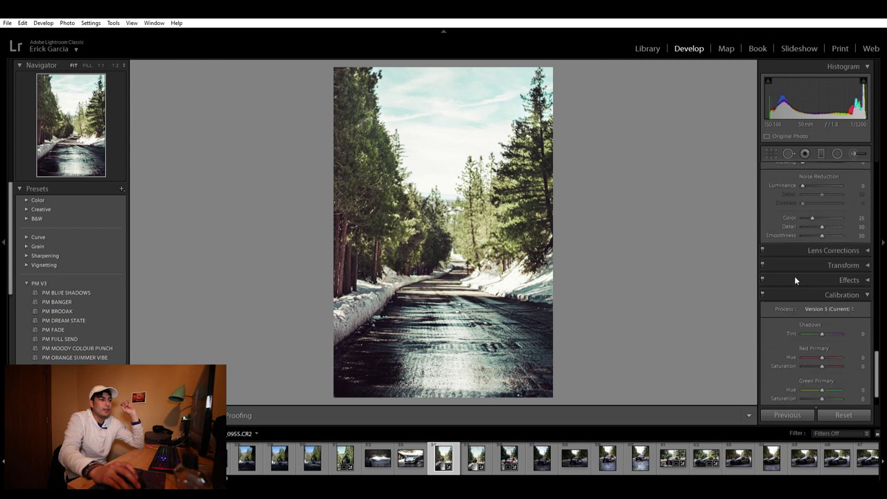
{"action": "scroll", "coordinate": [794, 280], "scroll_direction": "down", "scroll_amount": 1}
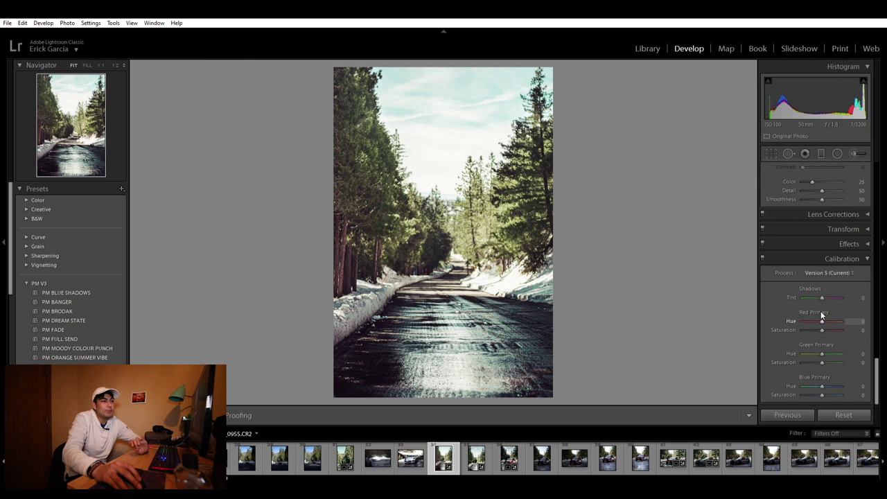
{"action": "left_click_drag", "start_coordinate": [841, 316], "coordinate": [847, 320]}
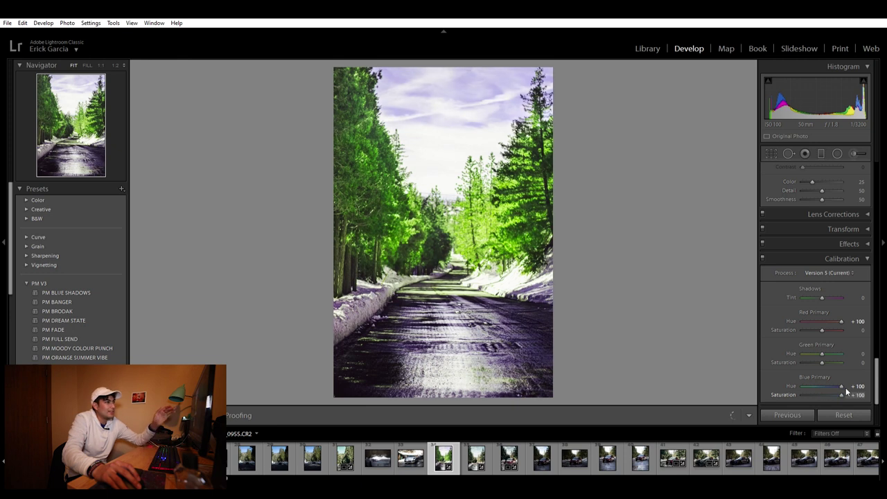
{"action": "left_click_drag", "start_coordinate": [843, 318], "coordinate": [792, 316]}
{"action": "left_click_drag", "start_coordinate": [841, 376], "coordinate": [782, 374]}
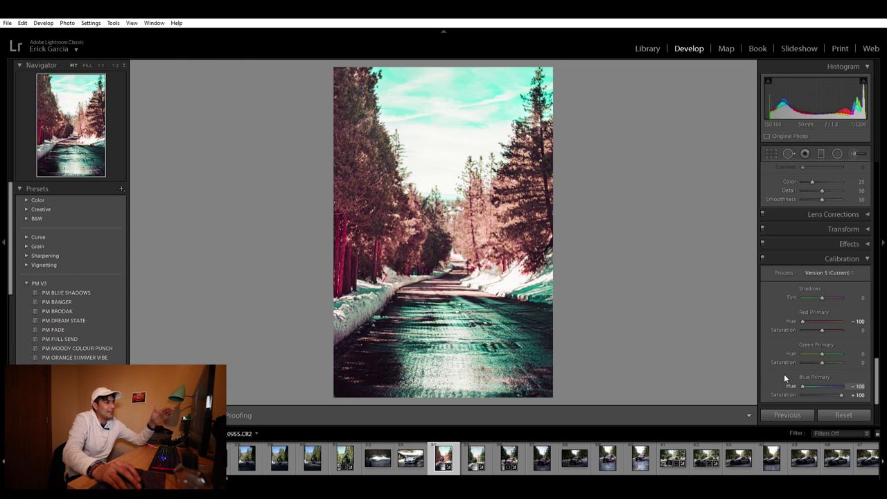
- Return the blue primary hue to 0, try red primary hues of +36 and −12, and reset the red and blue primaries
{"action": "left_click_drag", "start_coordinate": [801, 386], "coordinate": [822, 383]}
{"action": "left_click_drag", "start_coordinate": [800, 313], "coordinate": [827, 325]}
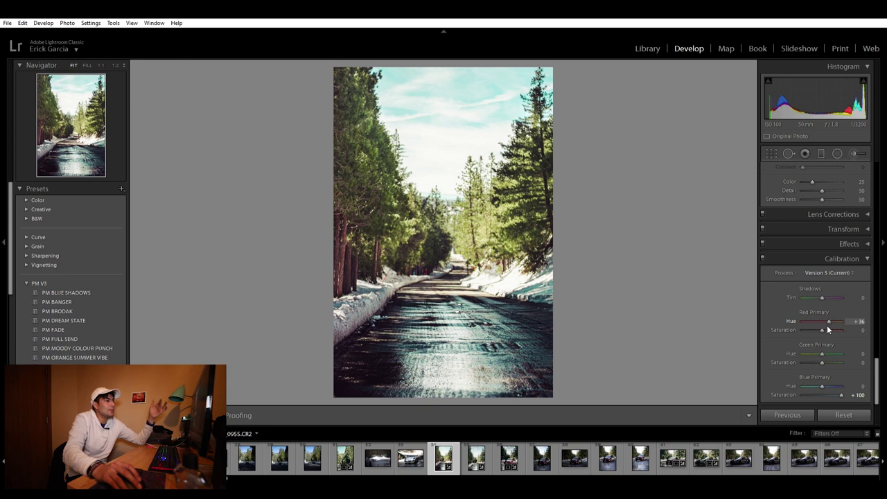
{"action": "left_click_drag", "start_coordinate": [822, 324], "coordinate": [817, 324]}
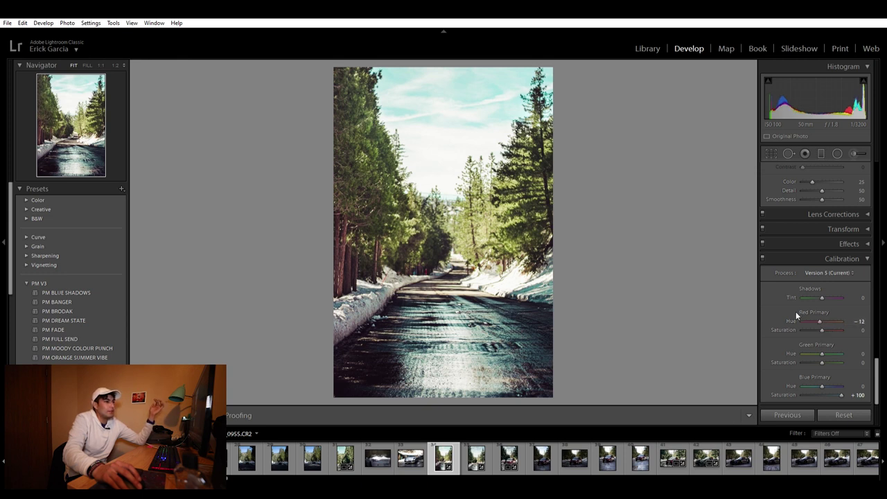
{"action": "double_click", "coordinate": [791, 382]}
- Try the green primary hue at +100 and a changed green saturation, and reset both to 0
{"action": "left_click_drag", "start_coordinate": [821, 352], "coordinate": [826, 350]}
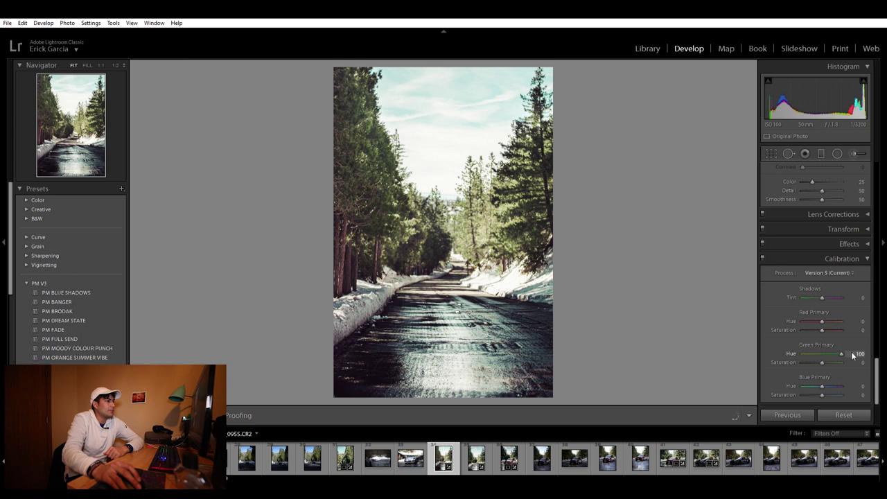
{"action": "left_click_drag", "start_coordinate": [787, 352], "coordinate": [851, 364]}
{"action": "double_click", "coordinate": [791, 352]}
{"action": "double_click", "coordinate": [788, 361]}
- Try a red primary hue of −76 with a blue primary hue of −5, and reset both hues to 0
{"action": "left_click_drag", "start_coordinate": [822, 321], "coordinate": [820, 321]}
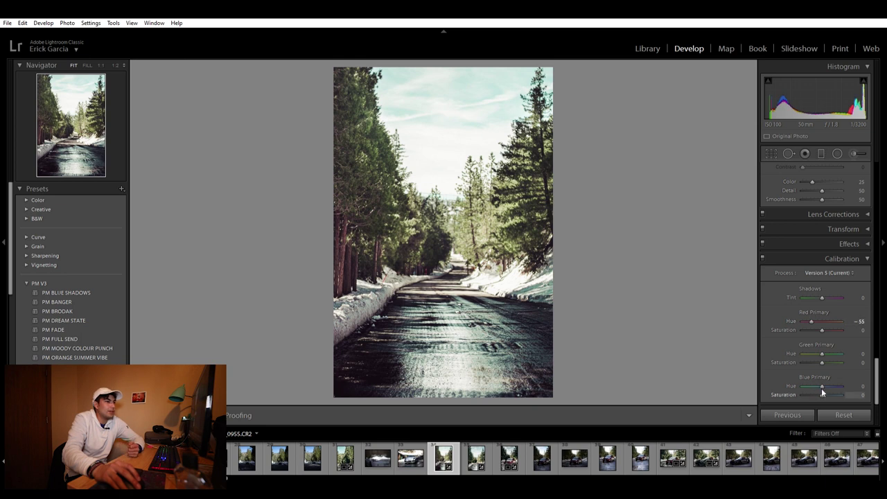
{"action": "mouse_move", "coordinate": [820, 387]}
{"action": "left_mouse_down"}
{"action": "mouse_move", "coordinate": [812, 372]}
{"action": "mouse_move", "coordinate": [828, 378]}
{"action": "left_mouse_up"}
{"action": "left_click_drag", "start_coordinate": [812, 315], "coordinate": [809, 315]}
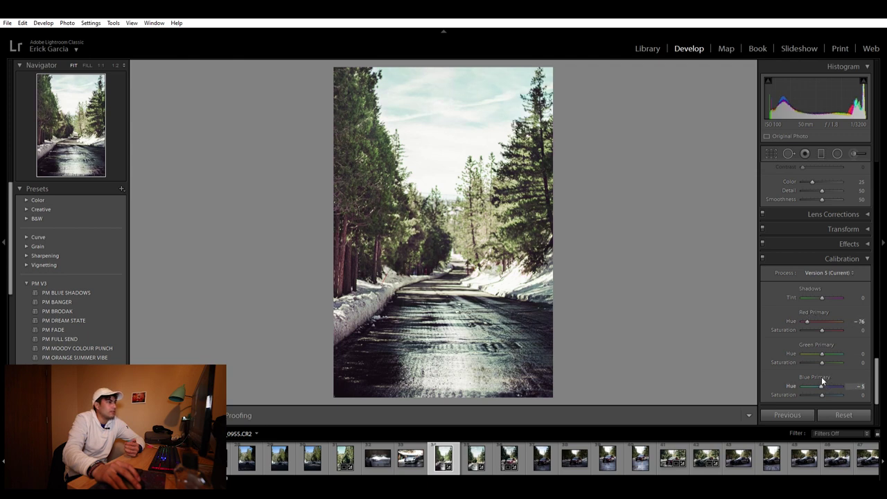
{"action": "left_click_drag", "start_coordinate": [820, 376], "coordinate": [816, 372]}
{"action": "double_click", "coordinate": [790, 385]}
{"action": "double_click", "coordinate": [791, 317]}
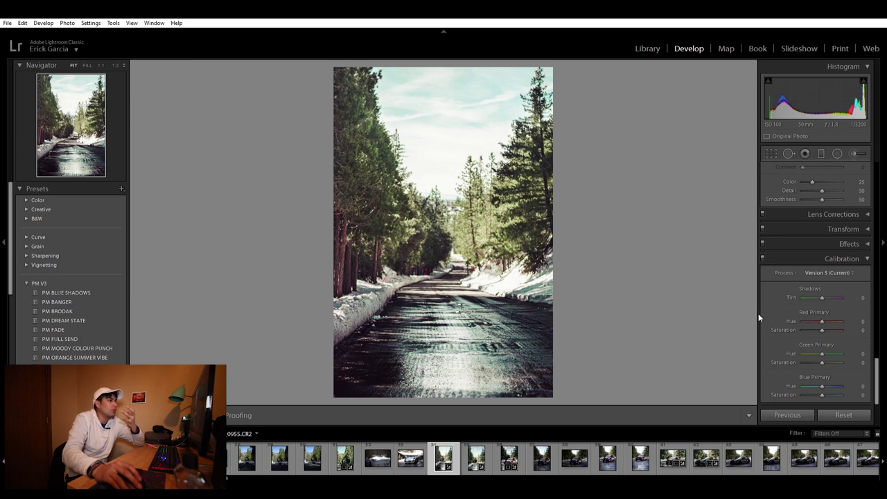
- Tint the highlights in Split Toning with hue 63 and saturation 8
{"action": "scroll", "coordinate": [769, 313], "scroll_direction": "up", "scroll_amount": 4}
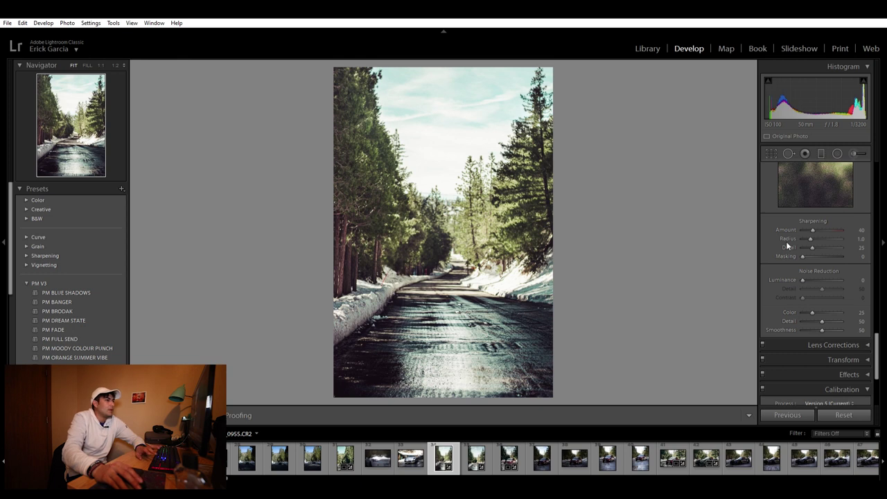
{"action": "scroll", "coordinate": [785, 241], "scroll_direction": "up", "scroll_amount": 3}
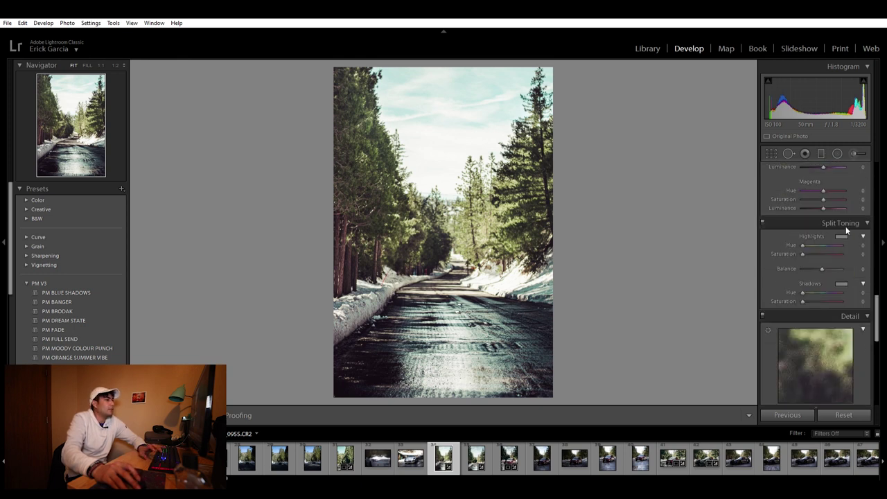
{"action": "left_click_drag", "start_coordinate": [841, 236], "coordinate": [868, 225]}
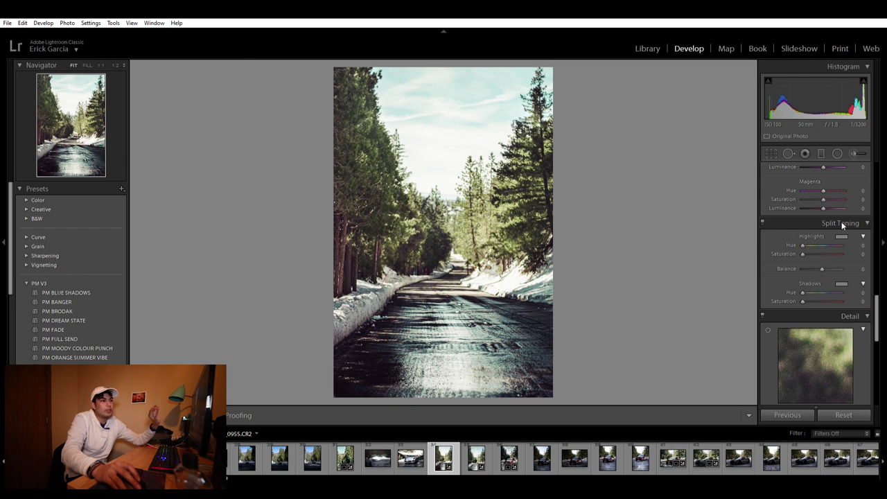
{"action": "left_click_drag", "start_coordinate": [841, 236], "coordinate": [691, 272]}
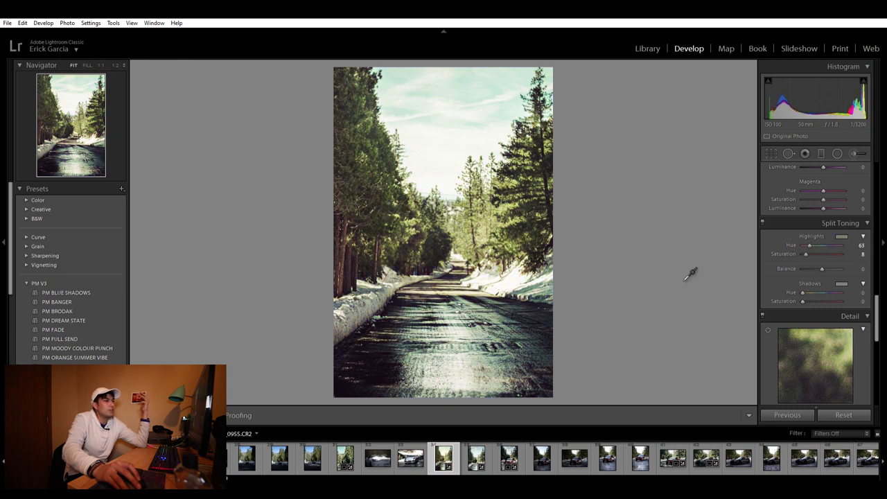
{"action": "mouse_move", "coordinate": [754, 281]}
{"action": "left_mouse_down"}
{"action": "mouse_move", "coordinate": [773, 284]}
{"action": "mouse_move", "coordinate": [756, 284]}
{"action": "left_mouse_up"}
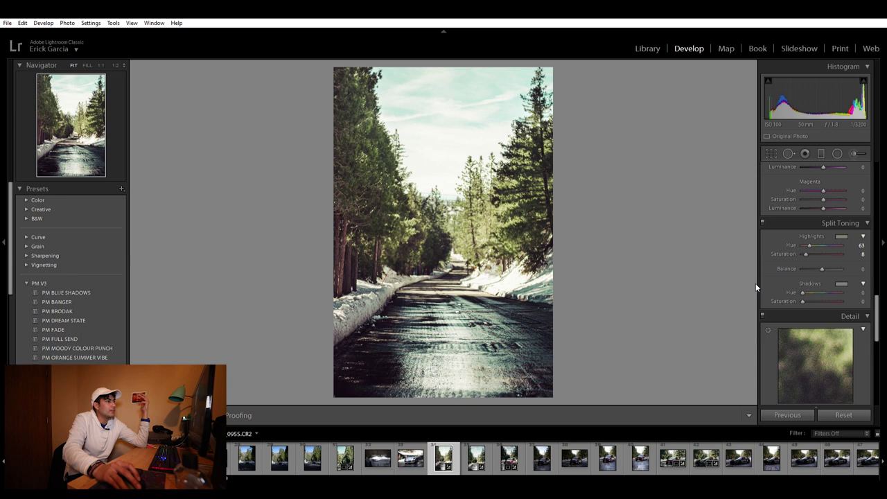
- In Split Toning, set the highlights saturation to 6 and tint the shadows with hue 247 and saturation 8
{"action": "left_click_drag", "start_coordinate": [733, 283], "coordinate": [756, 287]}
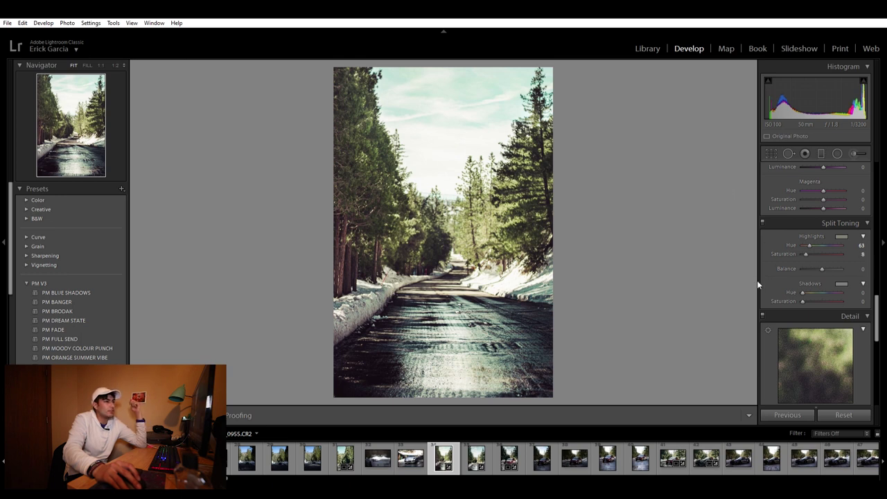
{"action": "left_click_drag", "start_coordinate": [755, 281], "coordinate": [757, 281]}
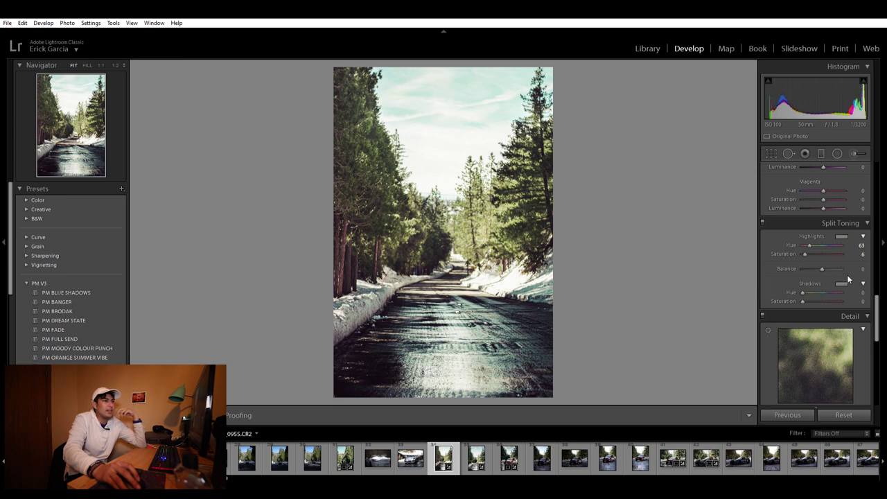
{"action": "left_click_drag", "start_coordinate": [841, 283], "coordinate": [768, 321]}
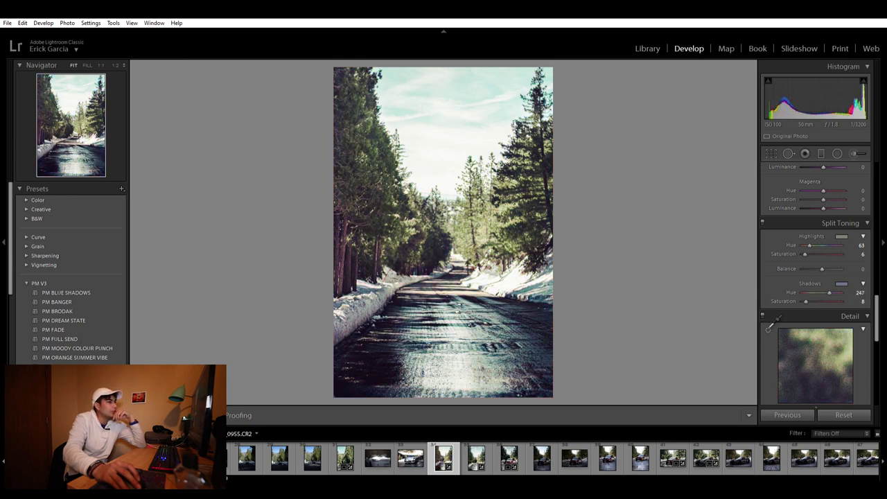
{"action": "left_click_drag", "start_coordinate": [761, 270], "coordinate": [766, 277]}
{"action": "left_click_drag", "start_coordinate": [757, 328], "coordinate": [663, 259]}
{"action": "left_click_drag", "start_coordinate": [762, 338], "coordinate": [644, 255]}
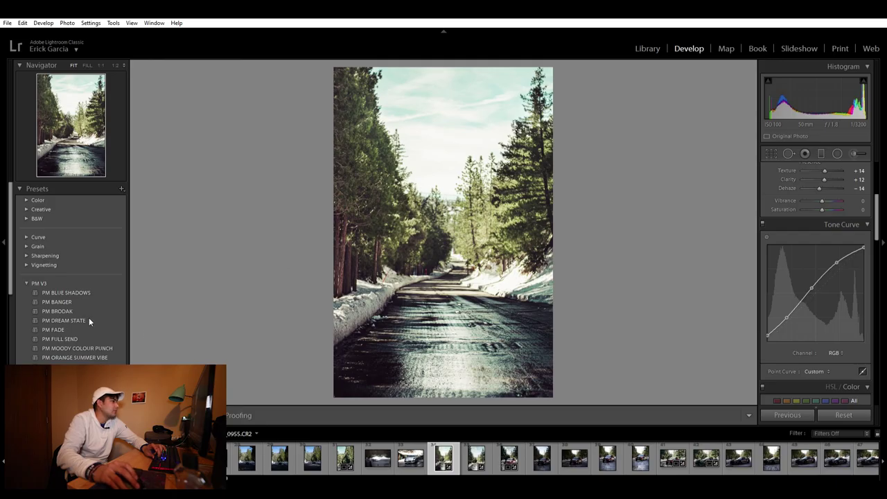
{"action": "scroll", "coordinate": [86, 320], "scroll_direction": "down", "scroll_amount": 3}
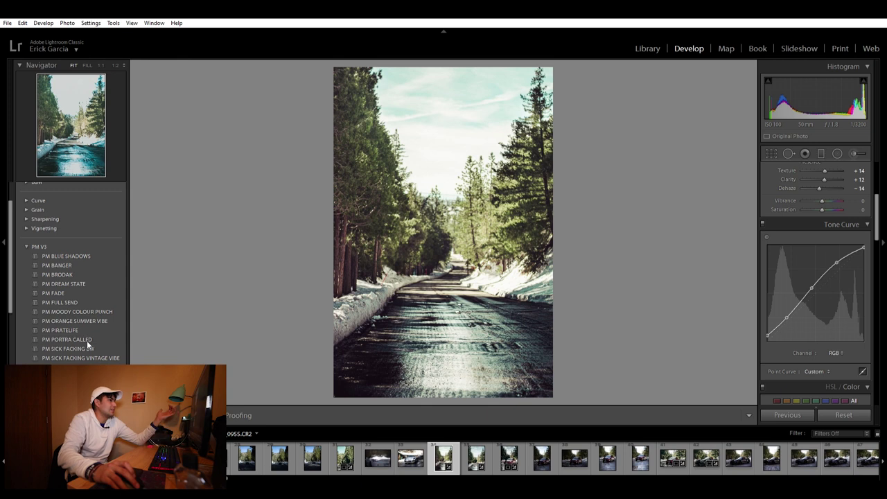
{"action": "scroll", "coordinate": [88, 343], "scroll_direction": "down", "scroll_amount": 10}
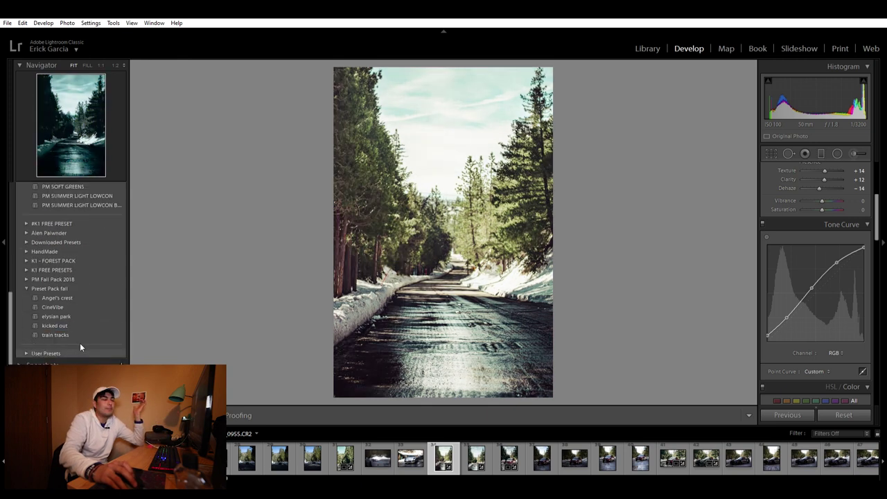
{"action": "scroll", "coordinate": [81, 337], "scroll_direction": "up", "scroll_amount": 5}
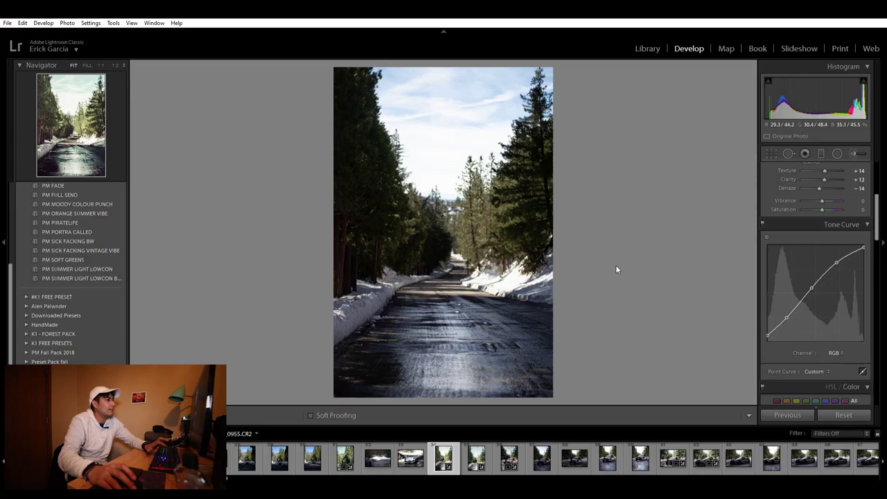
- Compare the original road photo with the edited version, ending in a side-by-side before and after view
{"action": "key", "text": "backslash"}
{"action": "key", "text": "y"}
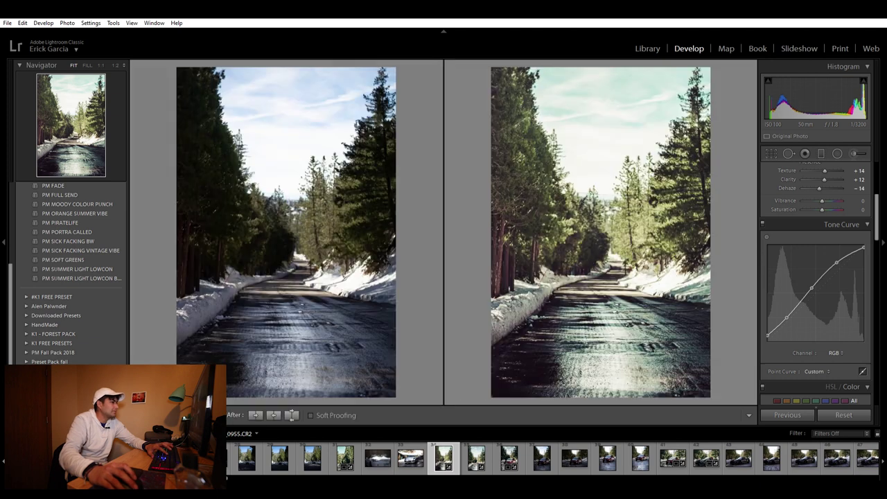